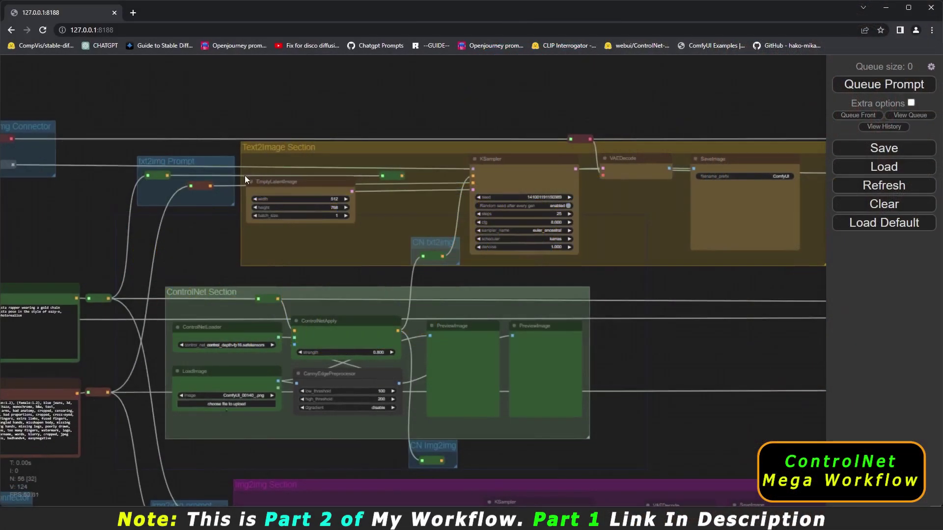
Examine the workflow's Text2Image, ControlNet, Img2img, Latent Hi-Res Upscale and Upscale Image sections
scroll(249, 169, "up", 3)
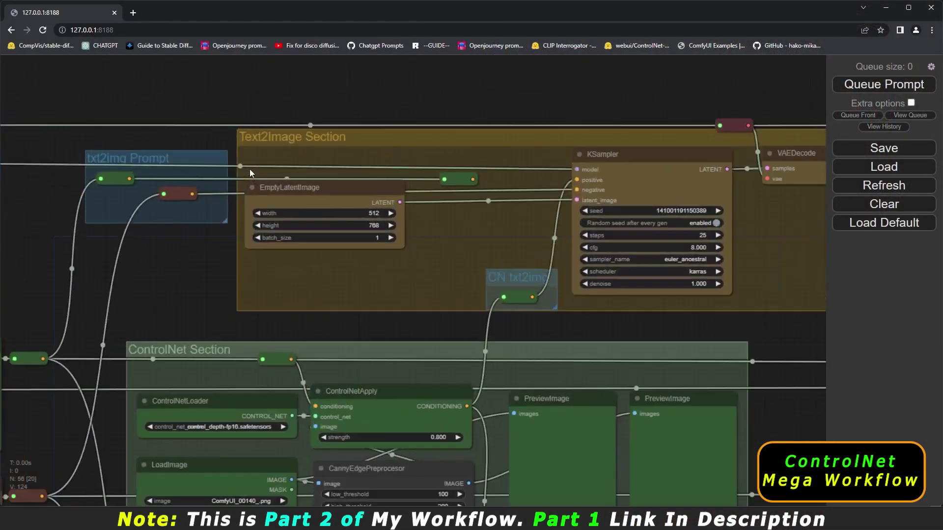
scroll(249, 169, "down", 3)
left_click_drag(366, 307, 373, 145)
left_click_drag(348, 405, 354, 268)
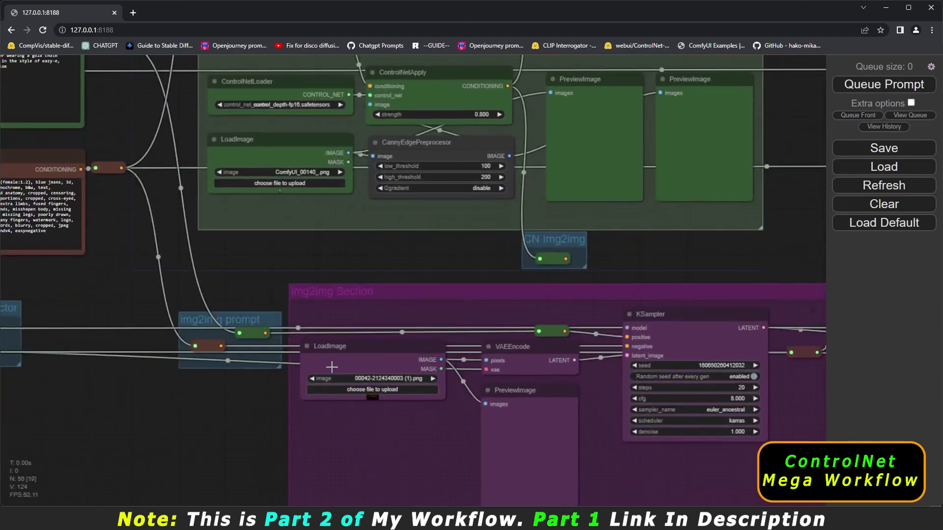
scroll(332, 367, "up", 3)
scroll(331, 367, "down", 6)
left_click_drag(781, 281, 376, 378)
left_click_drag(622, 381, 379, 435)
scroll(399, 283, "up", 4)
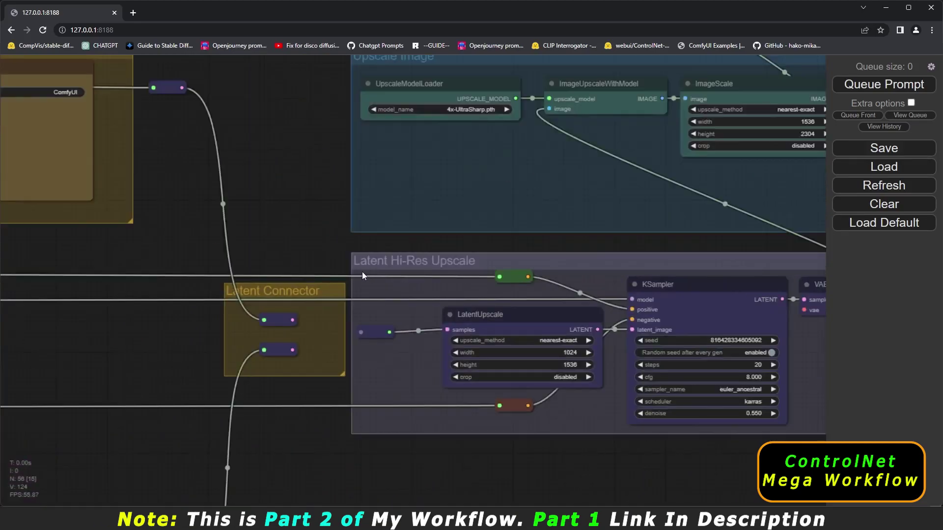
left_click_drag(286, 192, 276, 246)
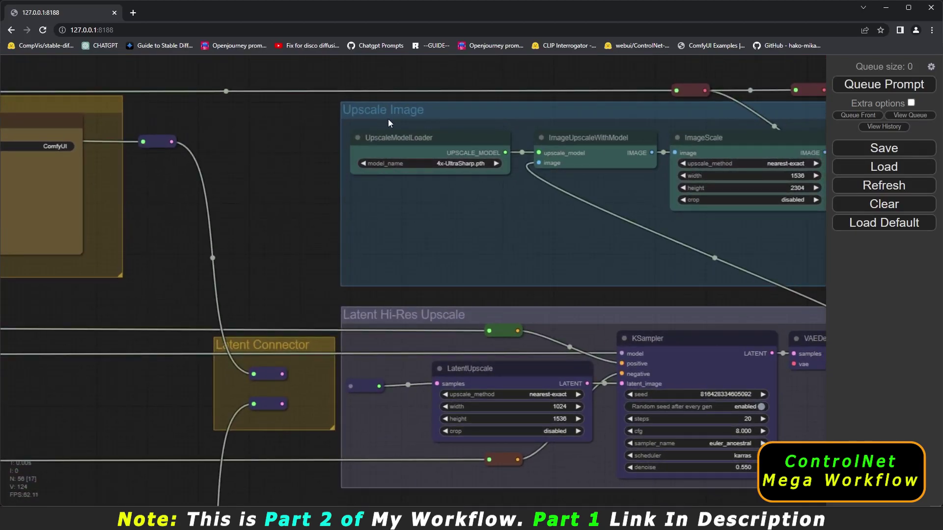
Examine the ControlNet Section's nodes and where the group sits between the Text2Image and Img2img sections
scroll(291, 199, "down", 5)
left_click_drag(158, 384, 746, 349)
scroll(219, 257, "up", 2)
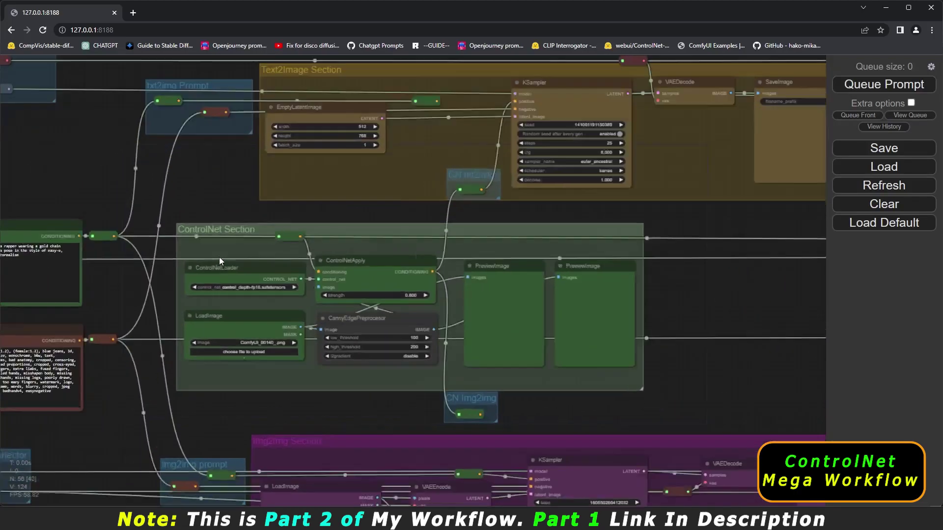
scroll(219, 258, "up", 2)
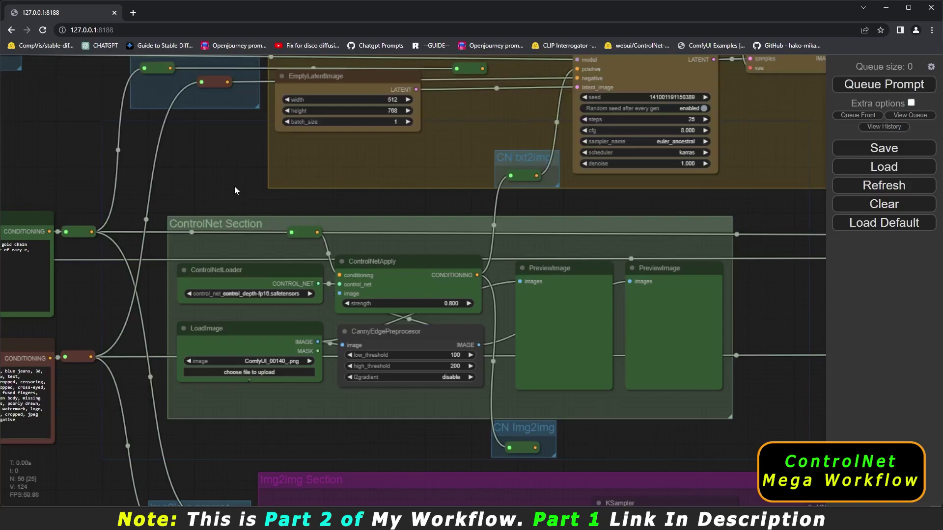
scroll(234, 187, "down", 3)
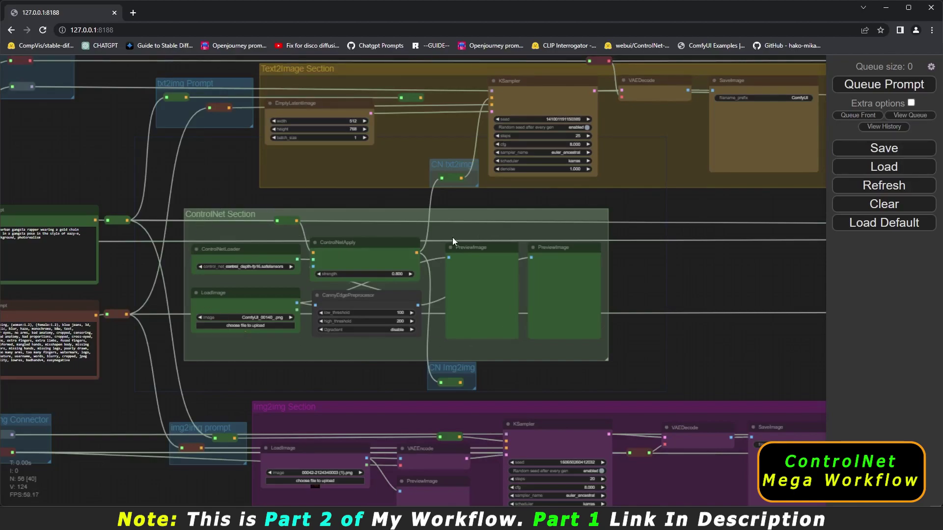
scroll(452, 237, "down", 4)
left_click_drag(574, 234, 637, 250)
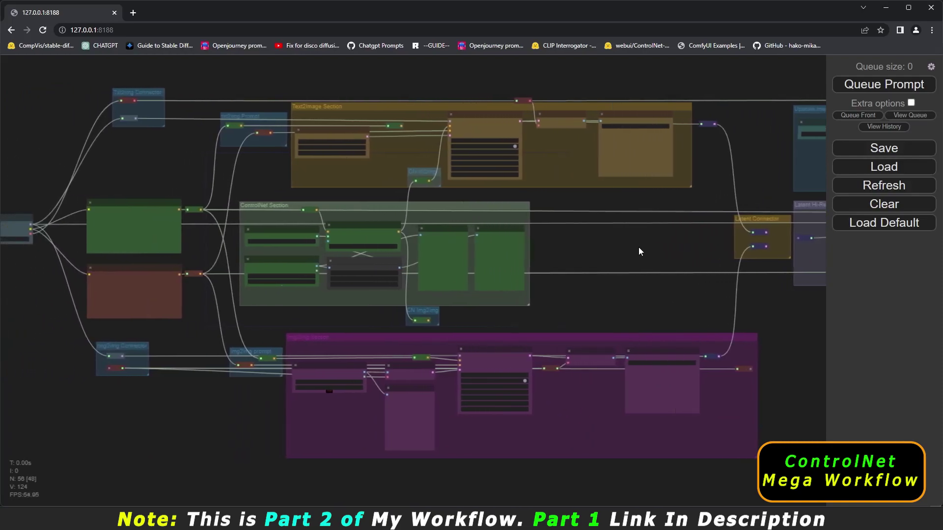
scroll(352, 195, "up", 3)
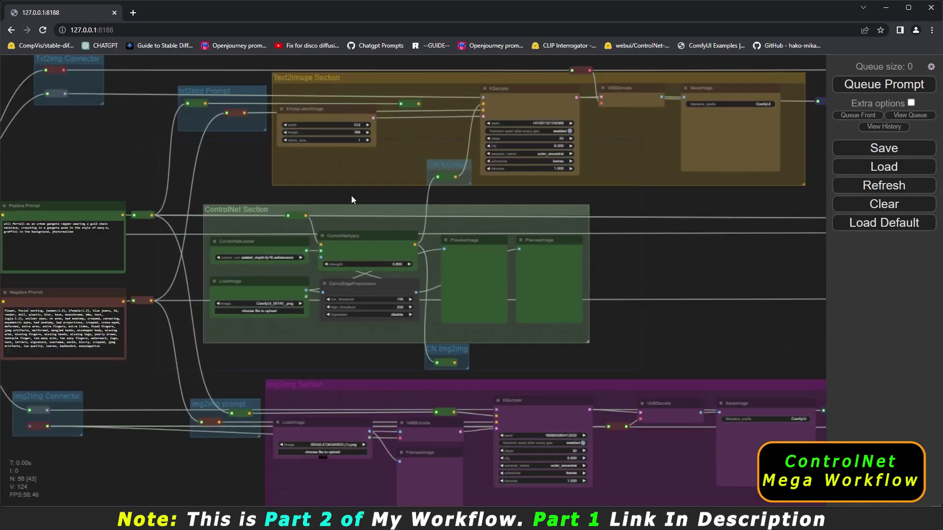
Inspect the Txt2img and Img2img Connector groups, the checkpoint loader, and the positive and negative prompt wiring
left_click_drag(113, 146, 254, 190)
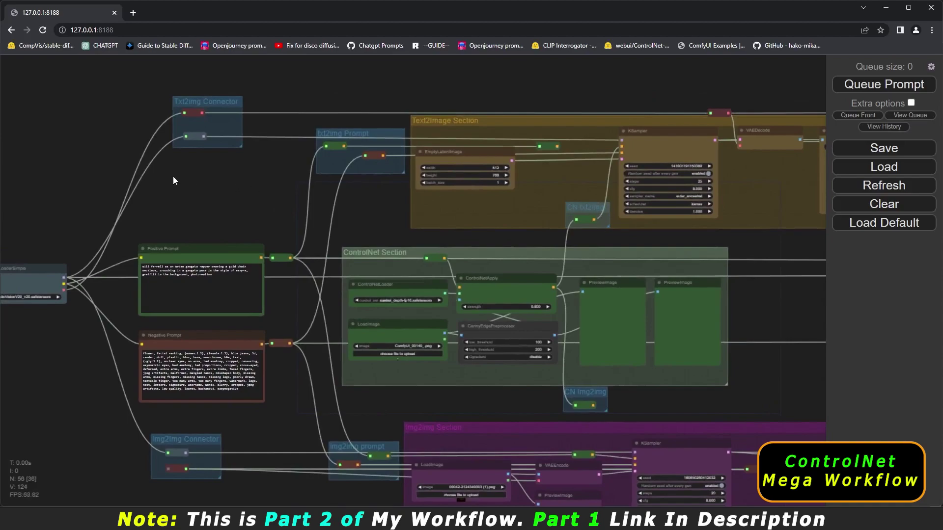
left_click_drag(173, 176, 319, 209)
scroll(363, 140, "up", 3)
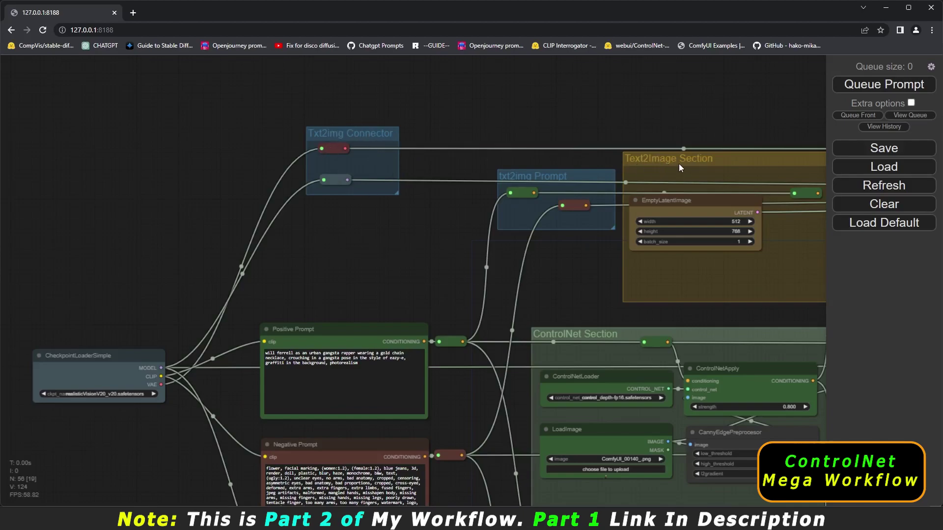
left_click_drag(369, 264, 369, 59)
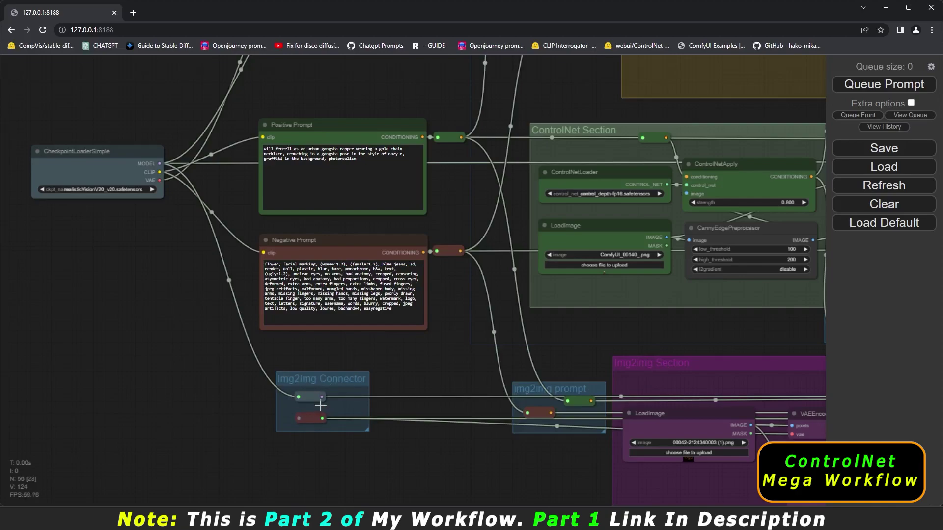
left_click_drag(405, 358, 269, 391)
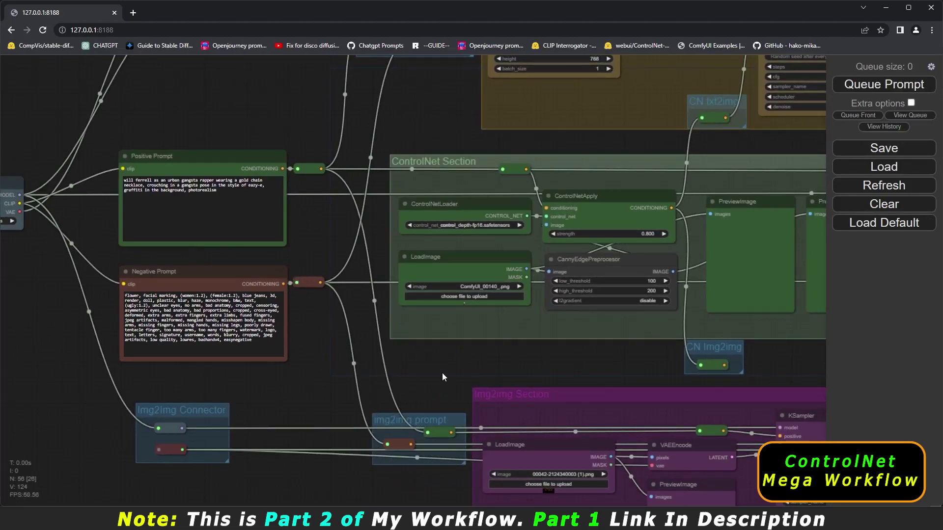
left_click_drag(442, 372, 402, 504)
left_click_drag(338, 154, 325, 182)
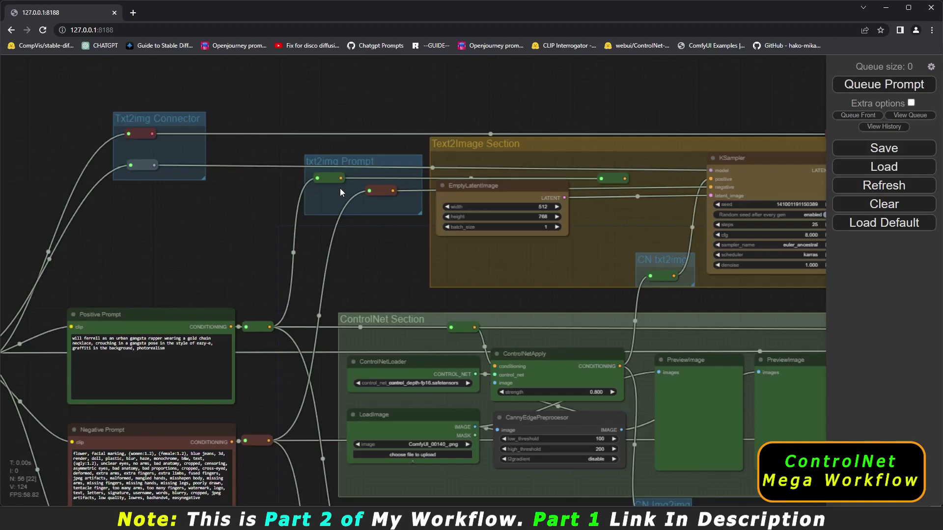
Inspect how the ControlNetApply conditioning output reaches the CN txt2img and CN Img2img reroutes
left_click_drag(364, 201, 155, 145)
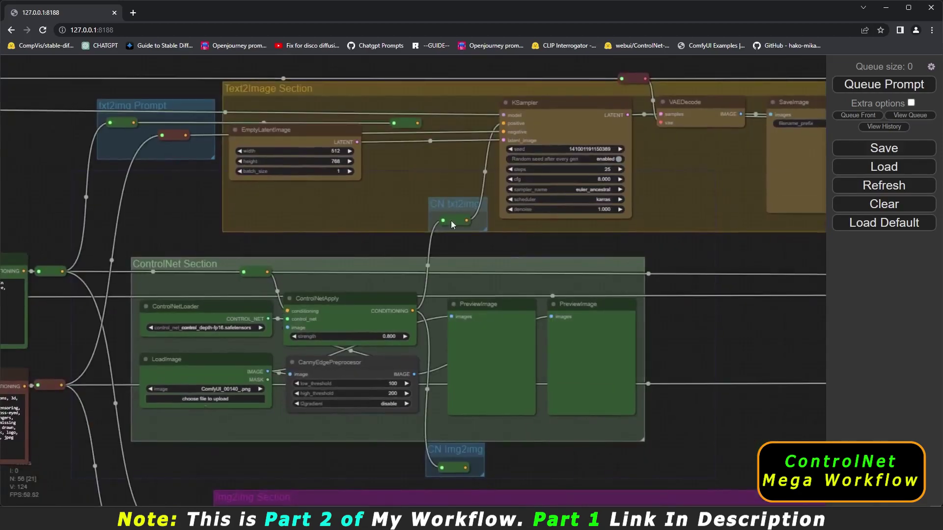
scroll(455, 220, "up", 2)
scroll(456, 221, "down", 1)
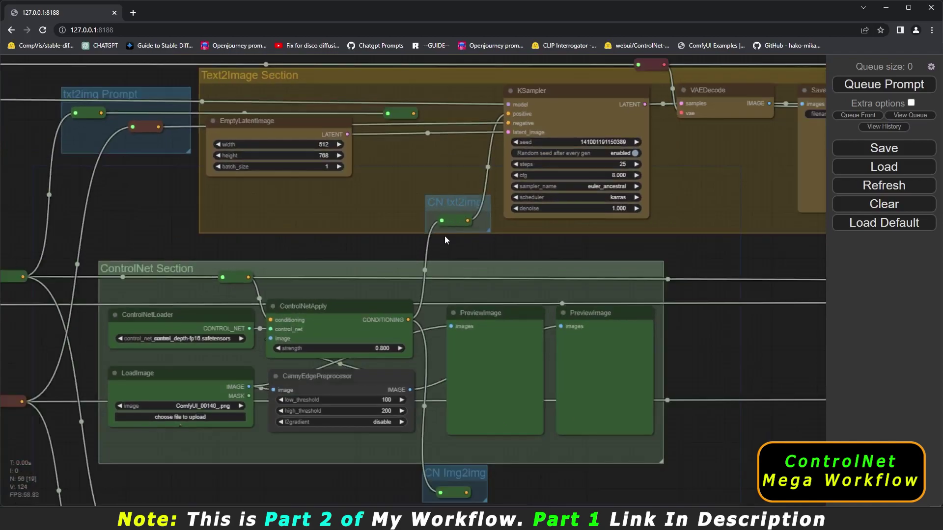
left_click_drag(519, 238, 543, 229)
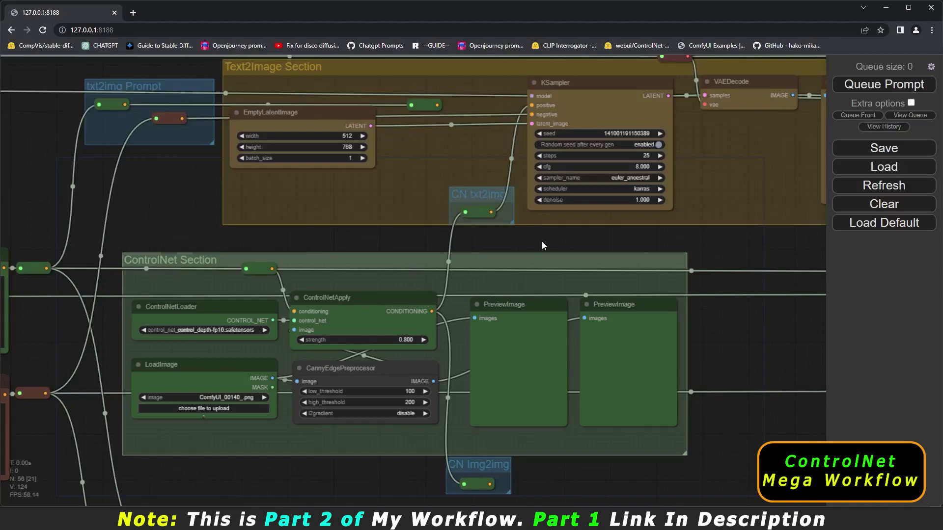
left_click_drag(542, 243, 554, 186)
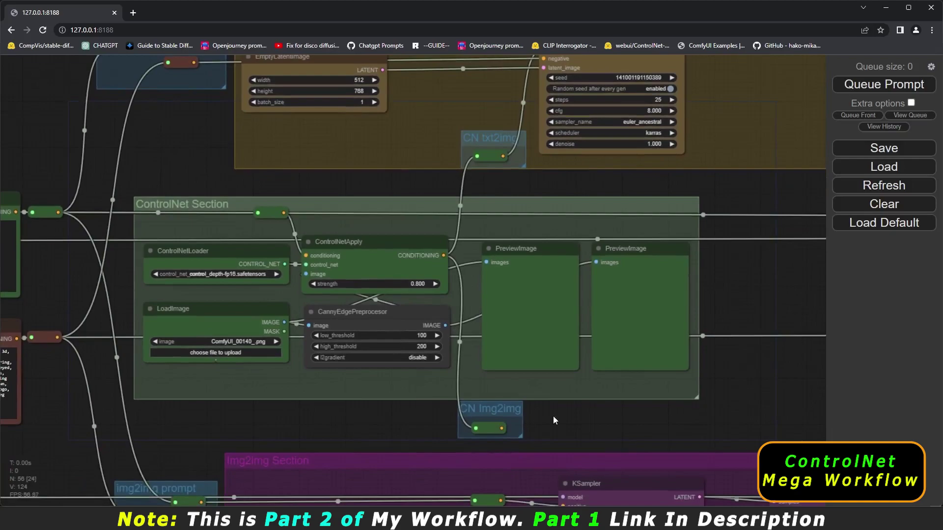
left_click_drag(552, 420, 539, 343)
left_click_drag(486, 330, 489, 293)
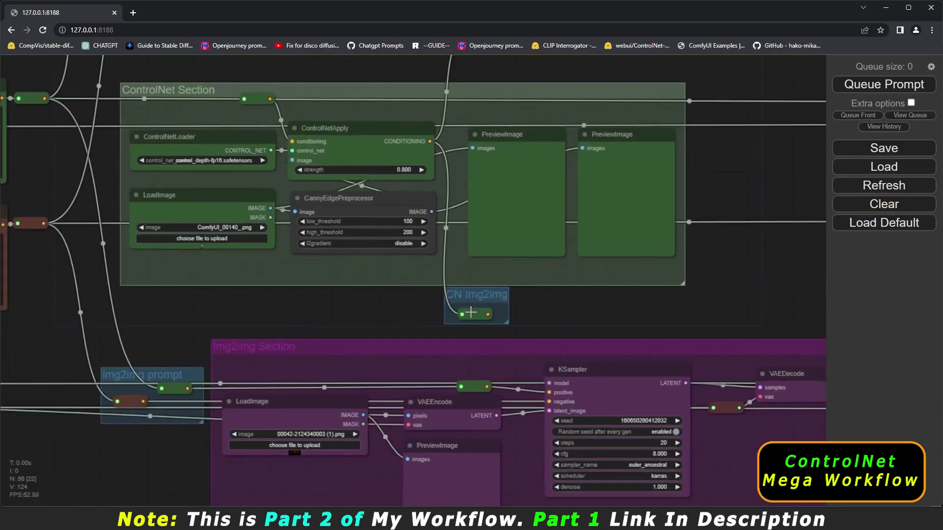
Trace the Text2Image and Img2img latent outputs to the Latent Connector beside the Latent Hi-Res Upscale section
left_click_drag(634, 317, 454, 396)
left_click_drag(654, 364, 292, 432)
left_click_drag(543, 423, 465, 441)
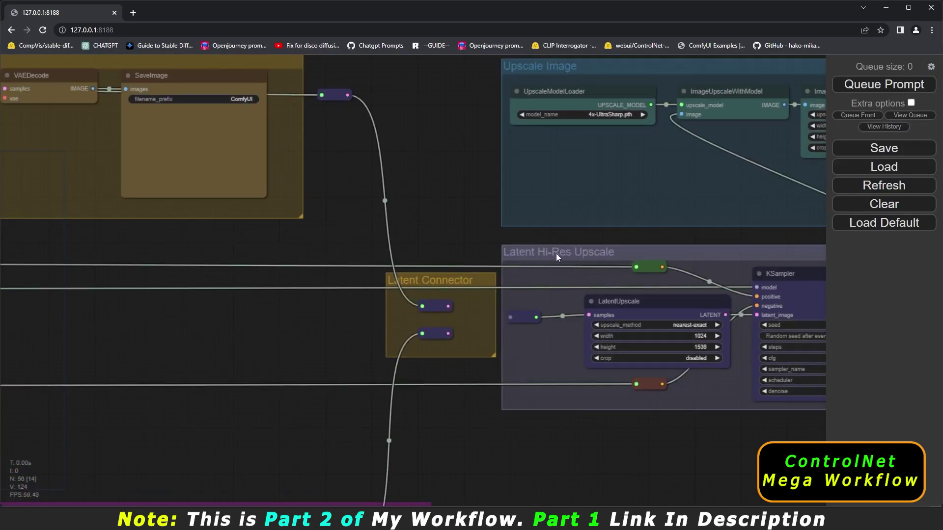
left_click_drag(464, 386, 493, 260)
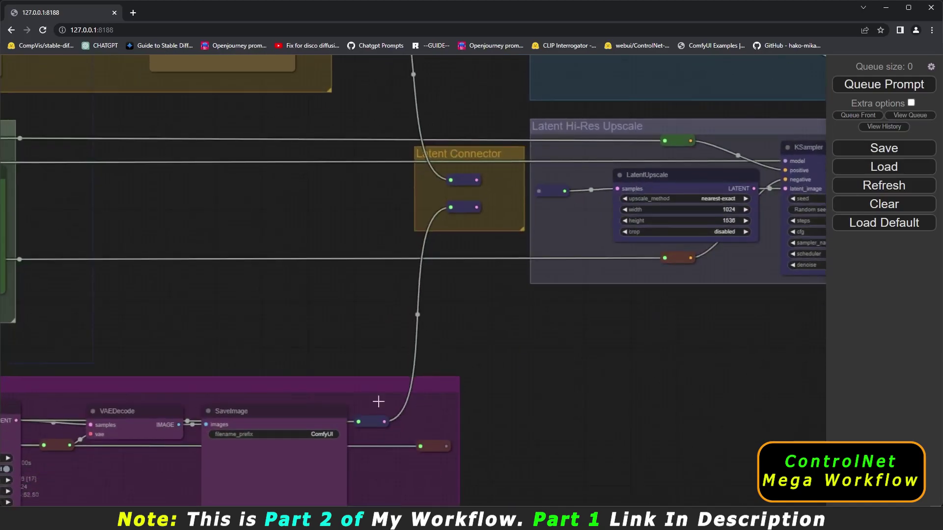
left_click_drag(437, 221, 367, 320)
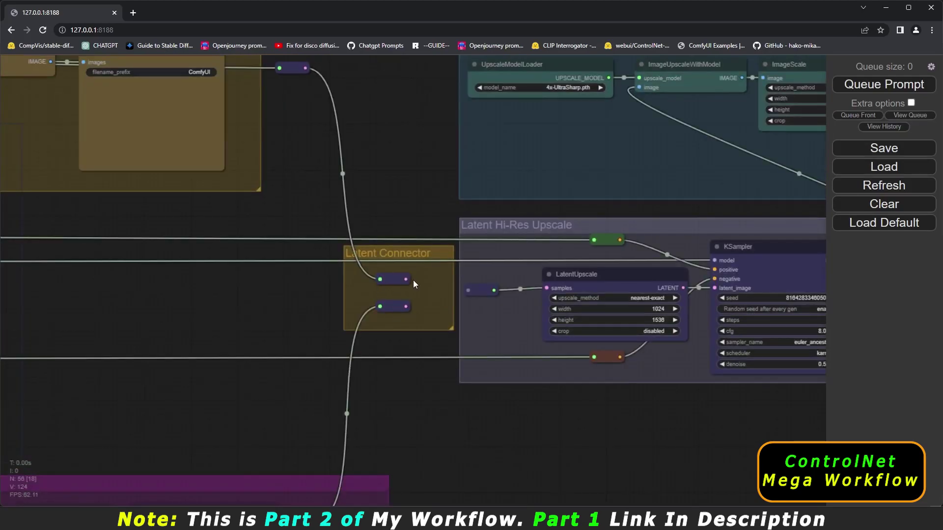
mouse_move(404, 276)
left_mouse_down()
mouse_move(479, 294)
mouse_move(403, 282)
left_mouse_up()
left_click_drag(406, 306, 434, 301)
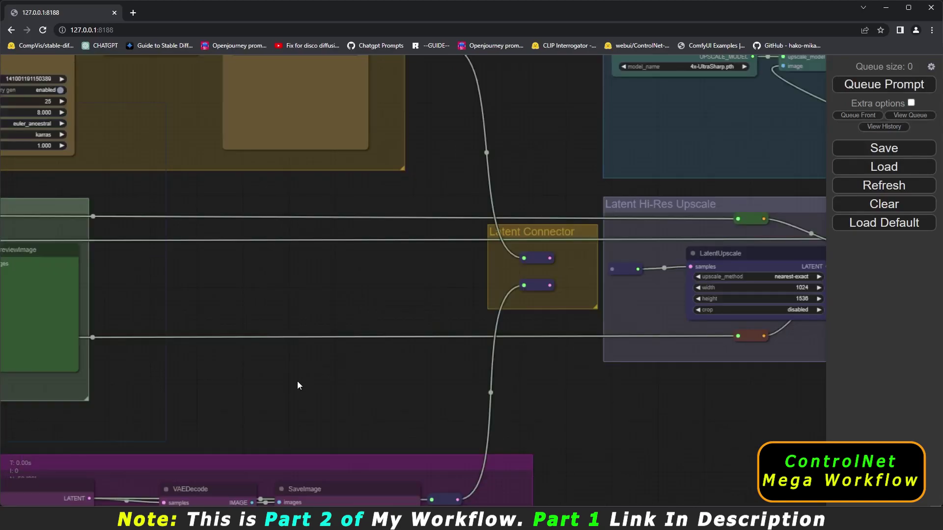
Review all the connector groups again, from the Txt2img and Img2img Connectors through the CN reroutes to the Latent Connector
scroll(296, 381, "down", 2)
scroll(272, 384, "up", 2)
left_click_drag(272, 384, 744, 375)
left_click_drag(30, 163, 306, 237)
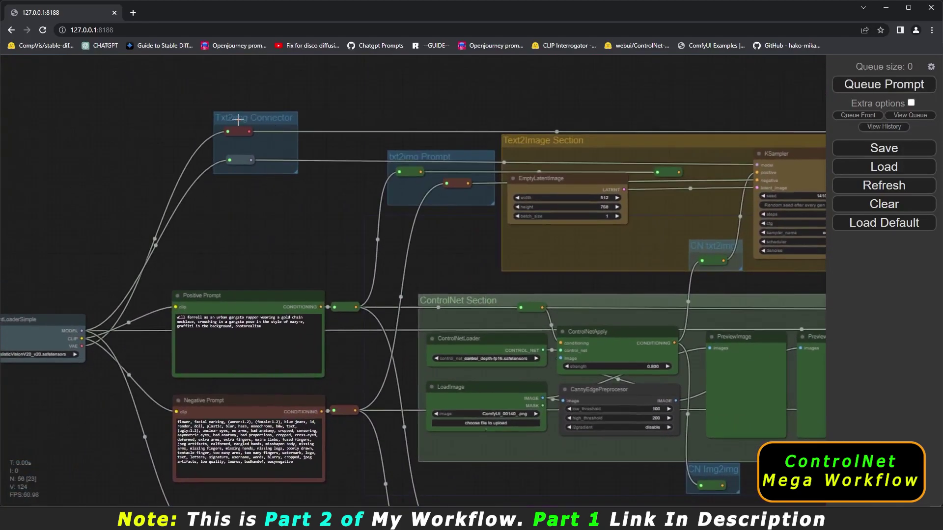
left_click_drag(263, 225, 296, 117)
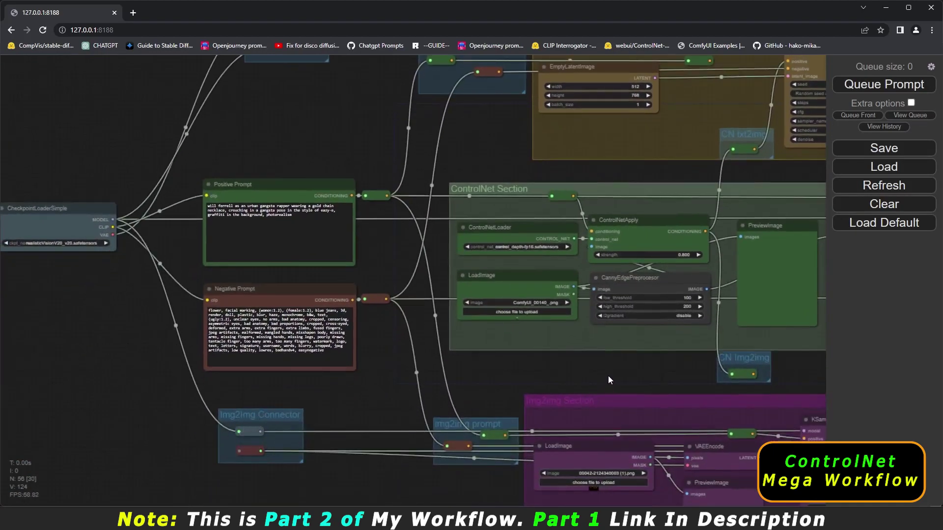
left_click_drag(608, 378, 341, 429)
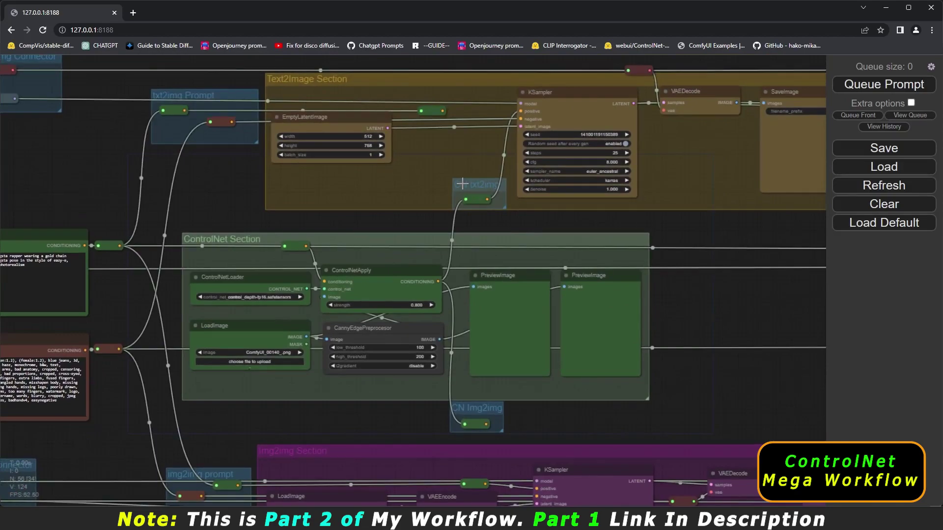
scroll(464, 189, "up", 2)
left_click_drag(454, 471, 448, 404)
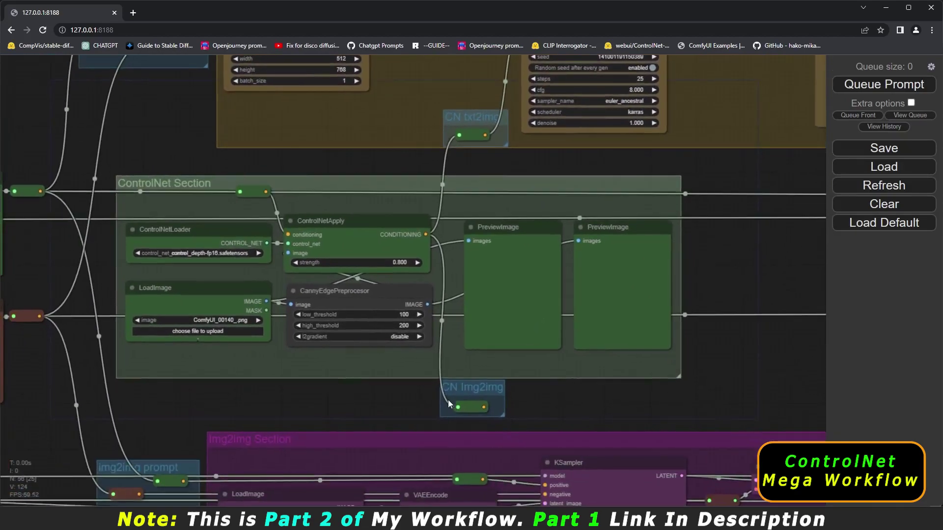
left_click_drag(726, 383, 254, 417)
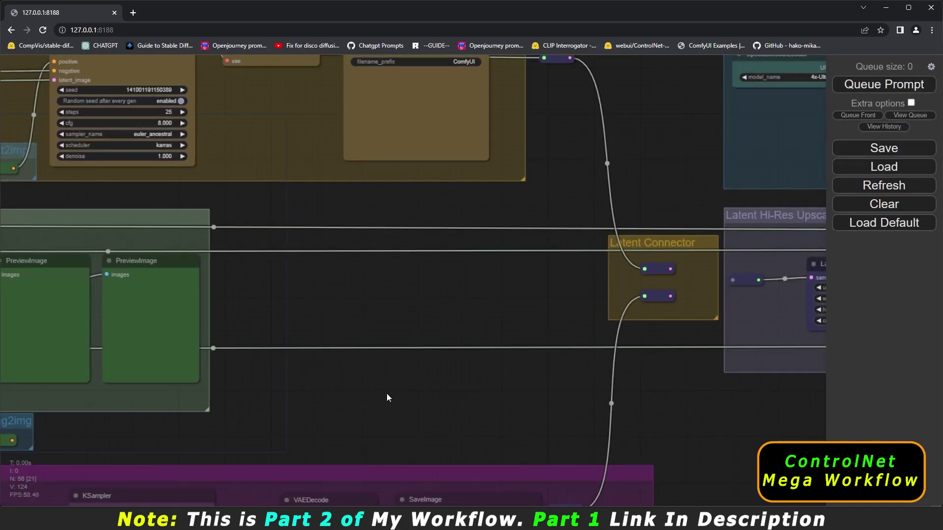
Choose control_depth-fp16.safetensors as the ControlNetLoader model in the ControlNet Section
left_click_drag(364, 396, 819, 381)
scroll(819, 381, "down", 1)
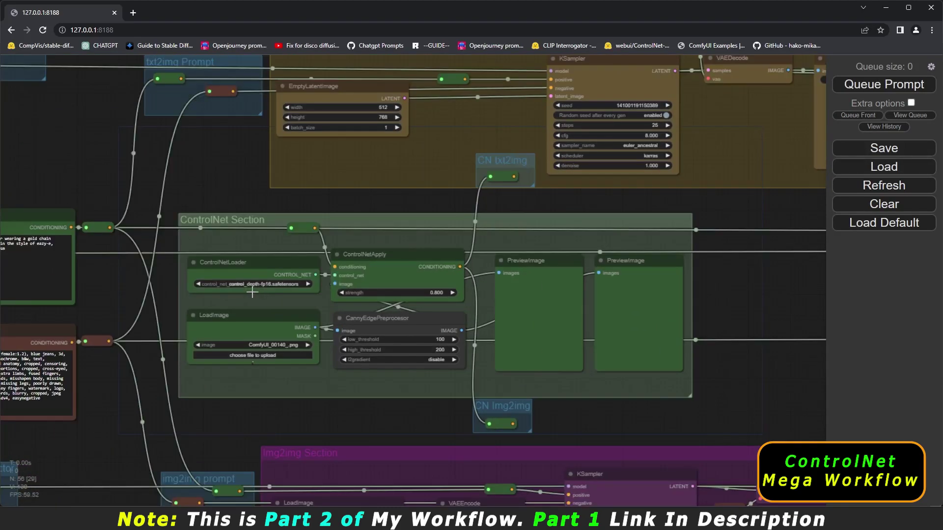
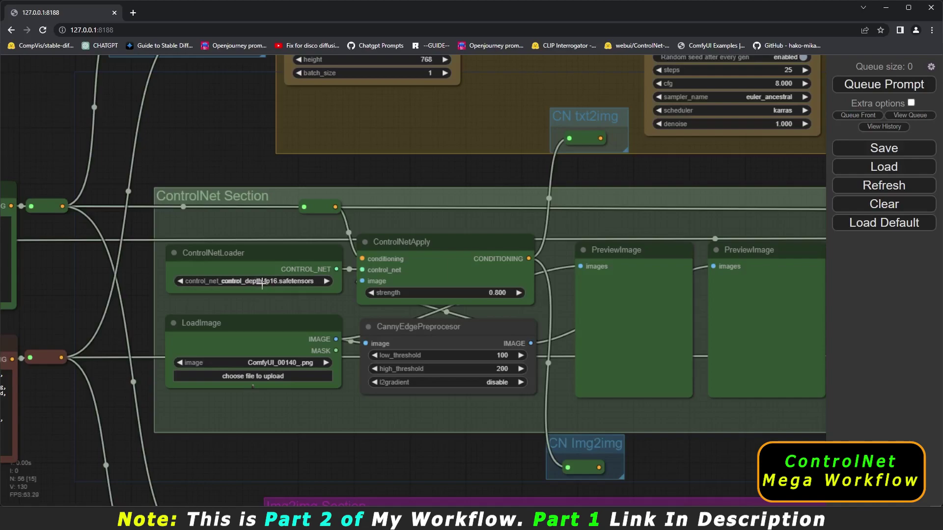
left_click(258, 282)
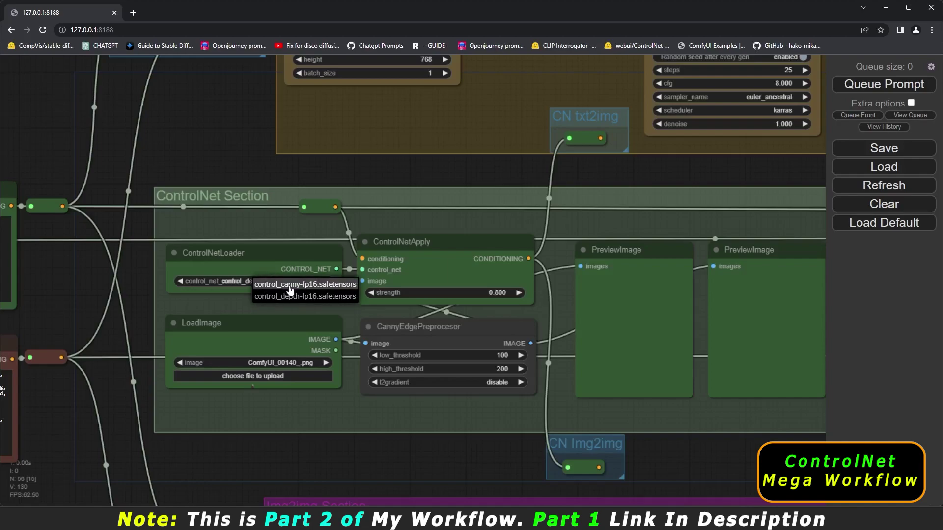
left_click(303, 297)
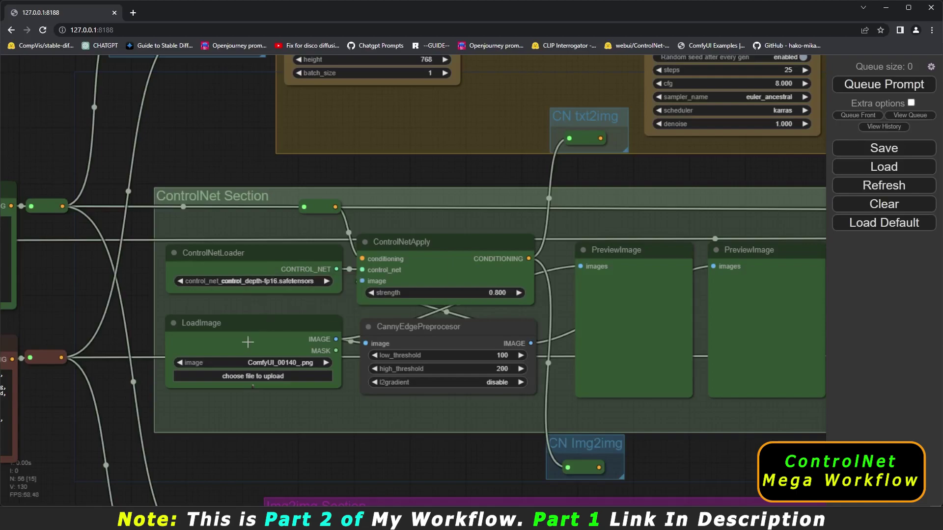
Upload 00000-1499243463.png from the 2023-04-02 folder into the ControlNet Section's LoadImage node
left_click(251, 376)
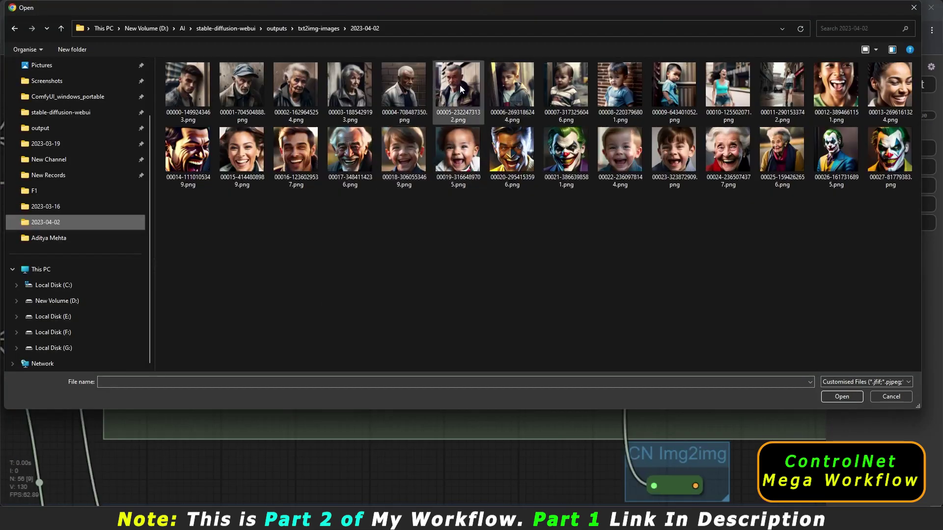
left_click(193, 94)
left_click(842, 396)
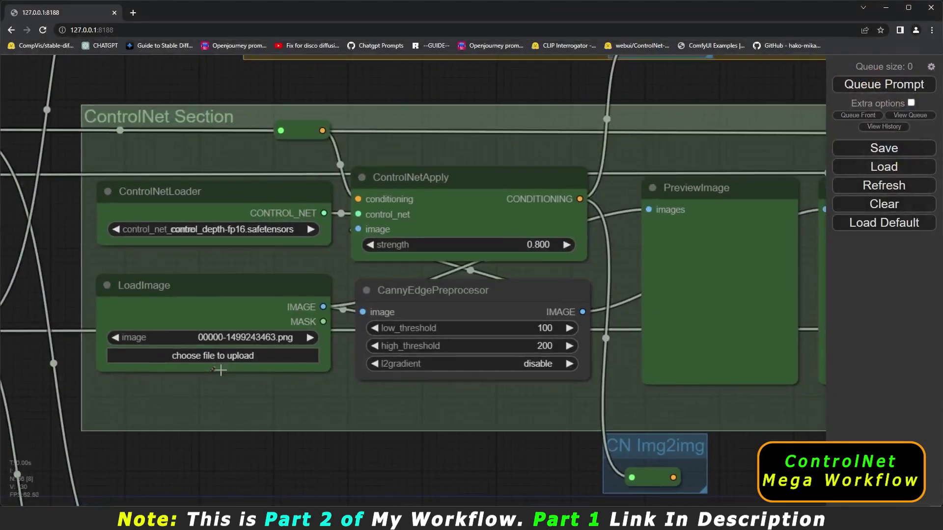
left_click_drag(449, 474, 383, 488)
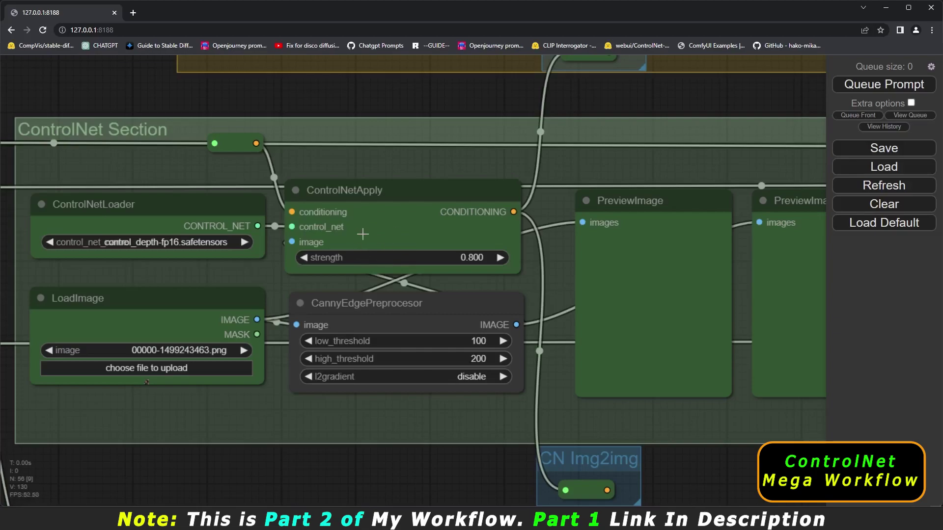
Examine how the ControlNetApply conditioning output feeds the CN txt2img and CN Img2img reroutes beside their sections
scroll(361, 237, "down", 4)
left_click_drag(622, 405, 528, 479)
scroll(425, 289, "down", 3)
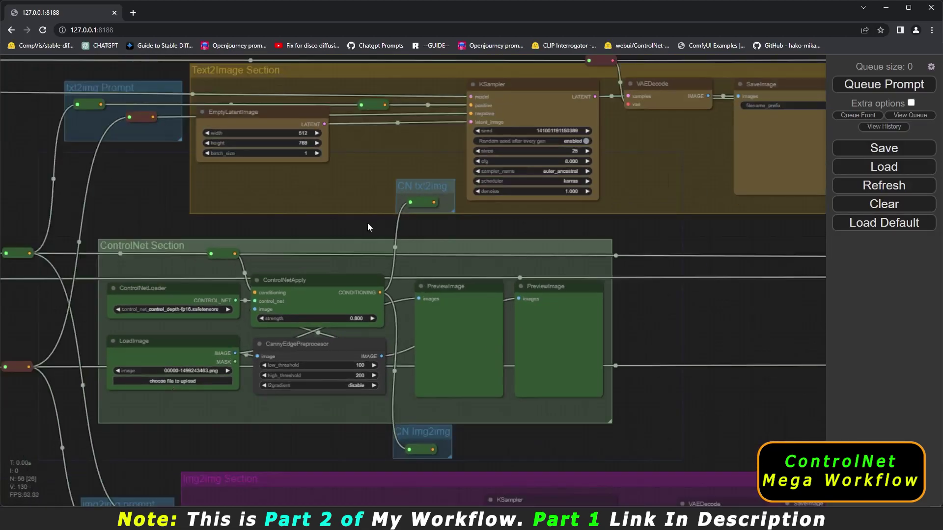
scroll(484, 196, "up", 1)
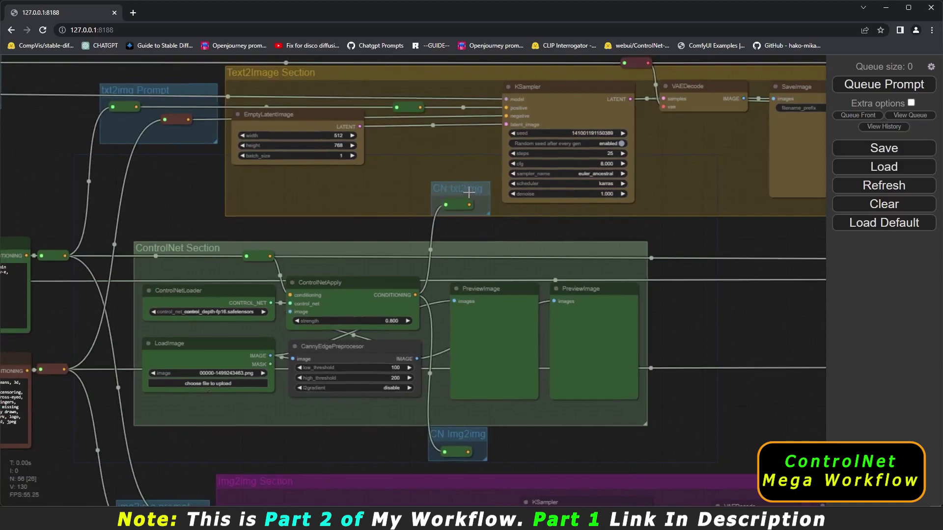
scroll(471, 203, "up", 3)
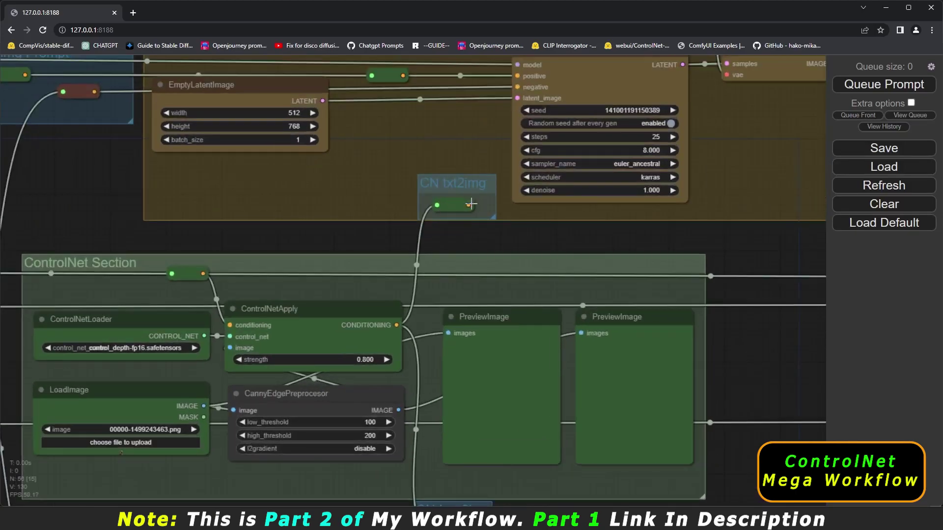
left_click_drag(467, 480, 496, 324)
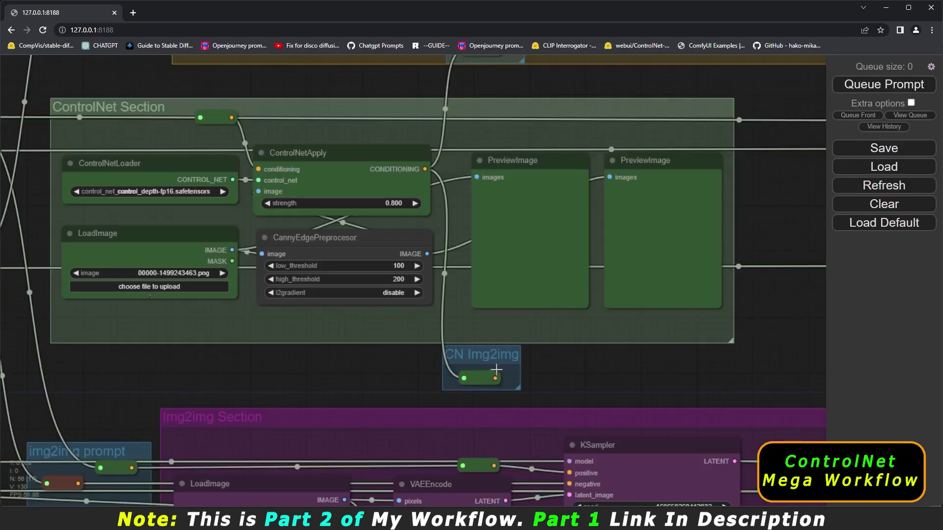
left_click_drag(514, 381, 522, 301)
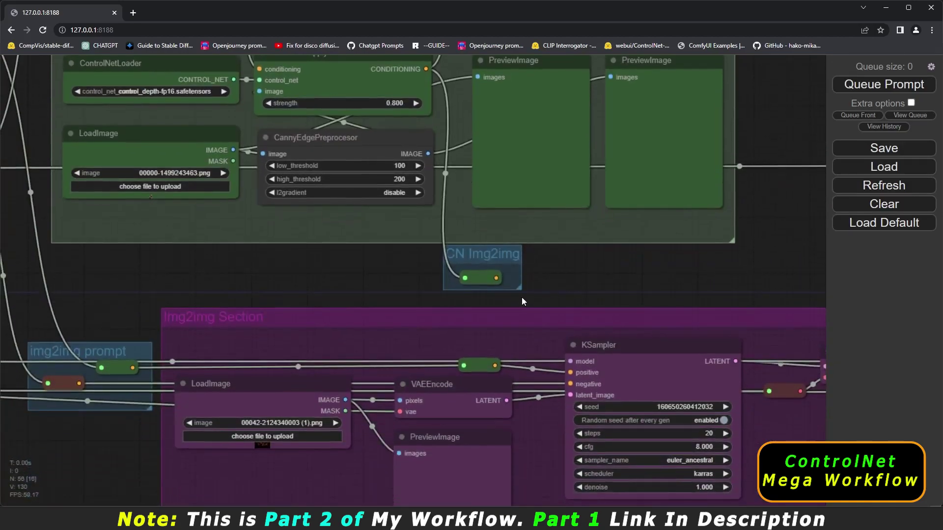
scroll(573, 278, "down", 1)
Connect the CN txt2img reroute's output to the positive input of the Text2Image Section's KSampler
left_click_drag(572, 277, 549, 455)
left_click_drag(507, 195, 530, 284)
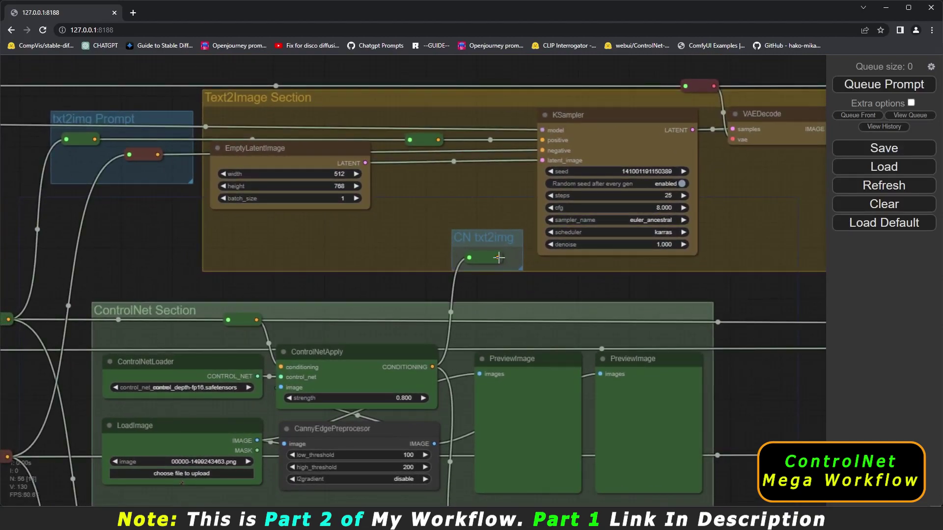
left_click_drag(498, 258, 541, 141)
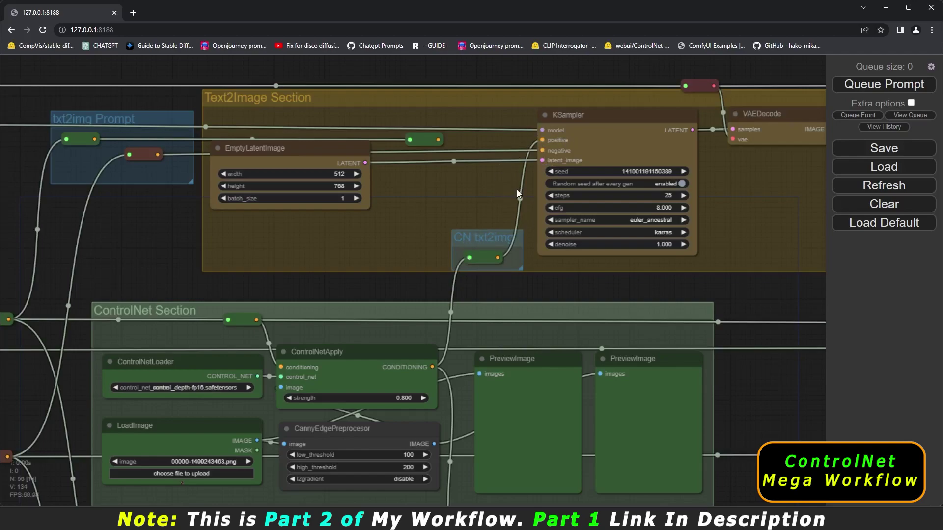
Disconnect the checkpoint loader's VAE link from the red reroute in the Img2Img Connector group
left_click_drag(509, 284, 682, 181)
scroll(350, 366, "down", 2)
left_click_drag(322, 440, 543, 289)
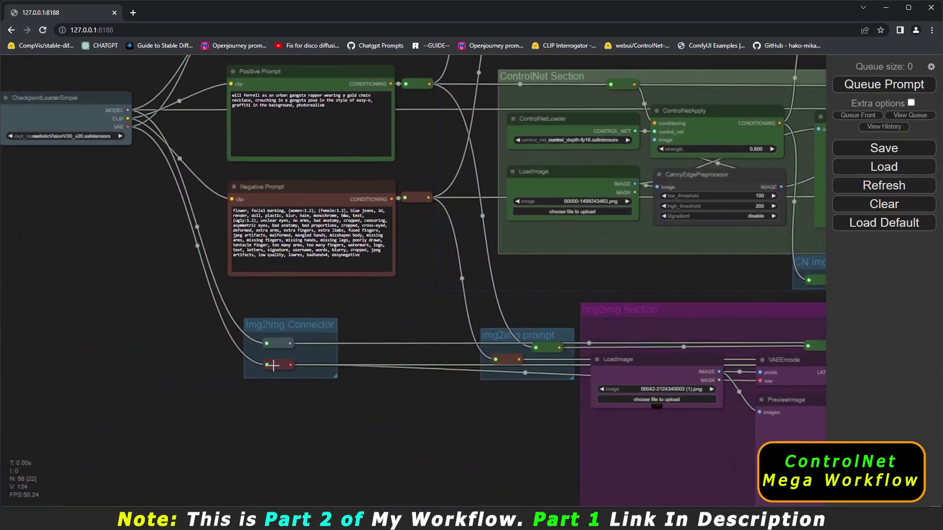
left_click_drag(264, 403, 328, 455)
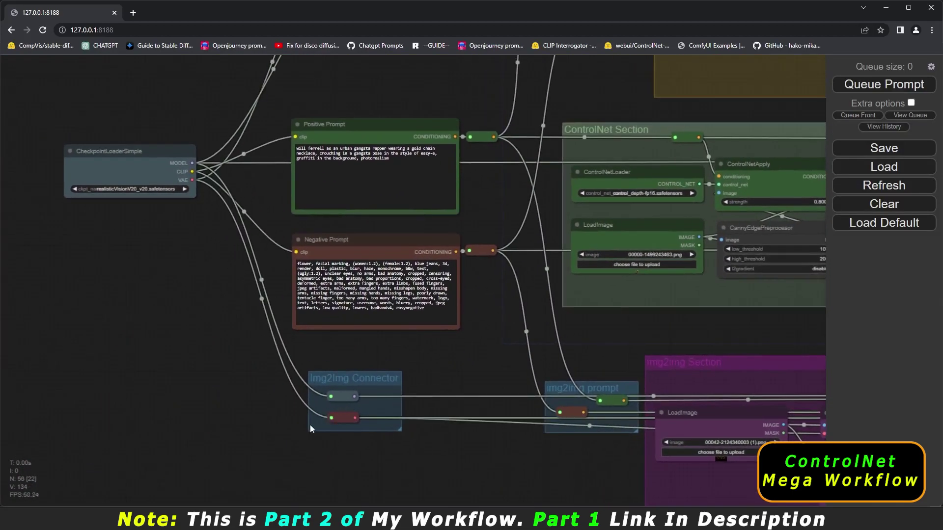
left_click_drag(431, 364, 453, 360)
scroll(348, 418, "up", 2)
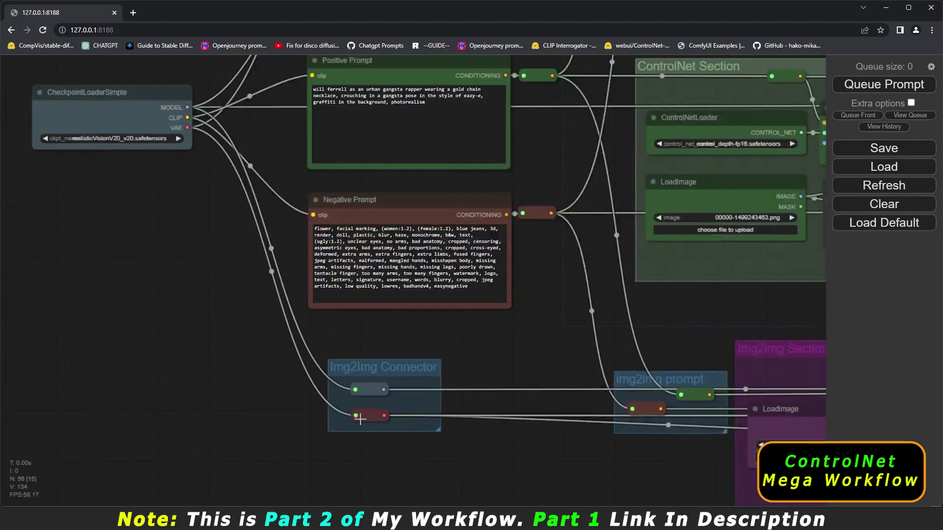
left_click_drag(355, 416, 404, 400)
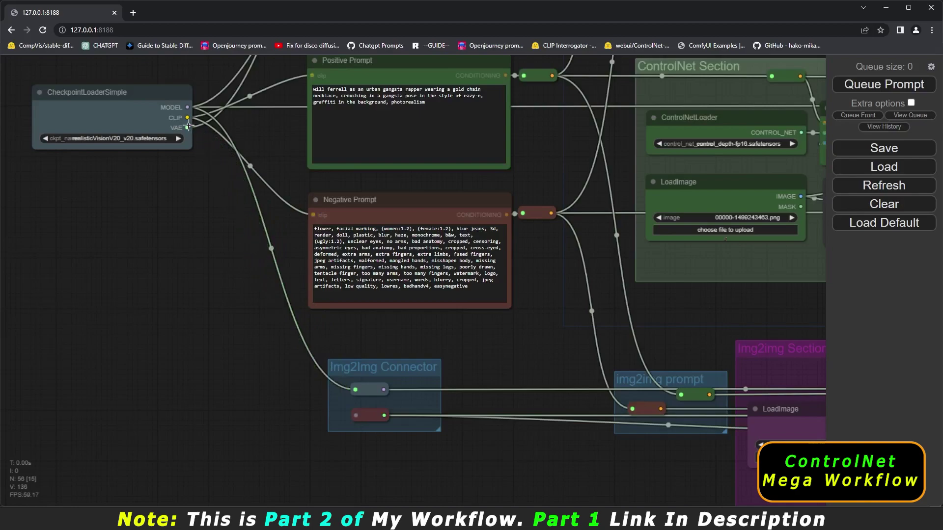
Examine the generated image in the Text2Image Section's SaveImage node and compare it with the Positive Prompt text
left_click_drag(469, 354, 448, 522)
left_click_drag(409, 146, 388, 303)
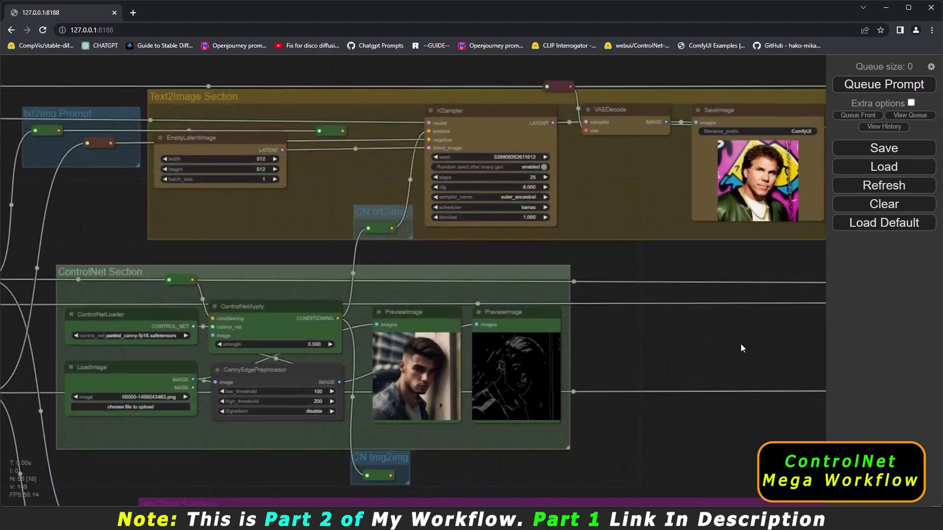
left_click_drag(756, 346, 609, 399)
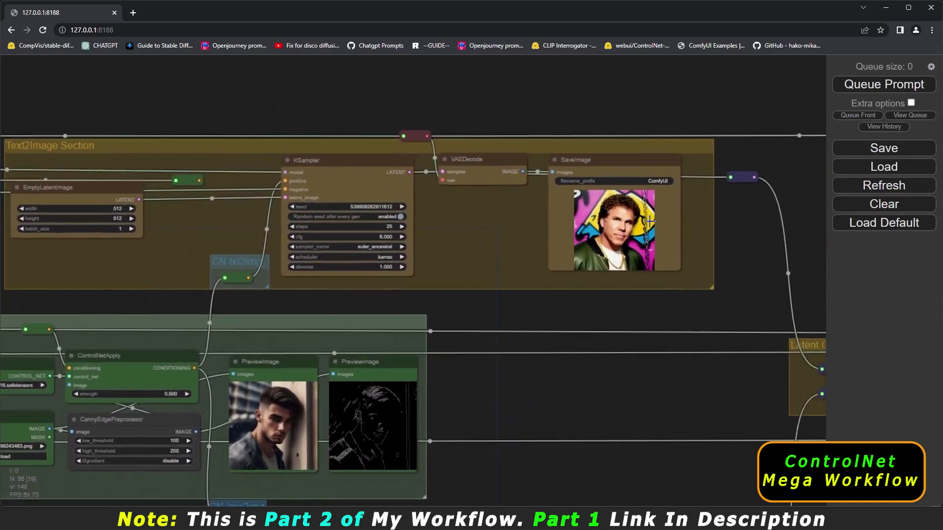
scroll(649, 221, "up", 4)
scroll(650, 221, "up", 3)
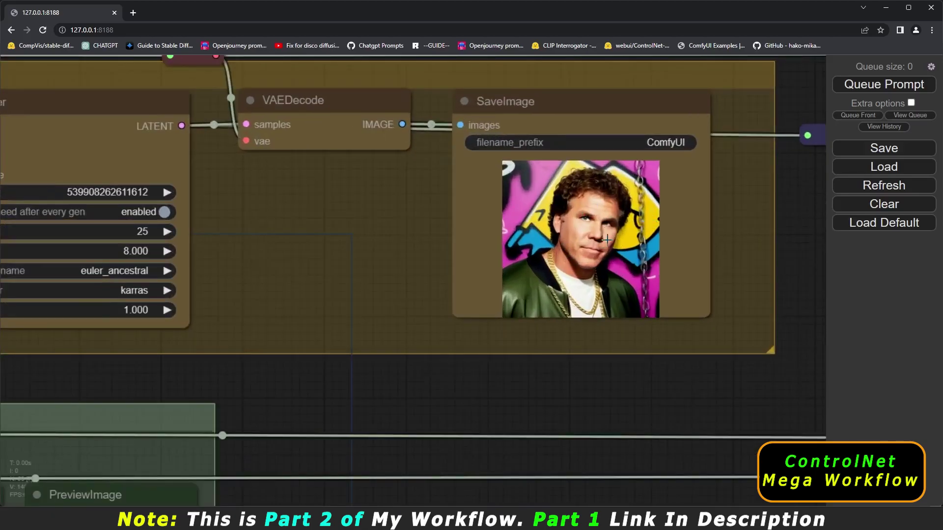
scroll(574, 245, "down", 4)
left_click_drag(351, 441, 821, 244)
left_click_drag(308, 400, 813, 413)
scroll(341, 194, "up", 6)
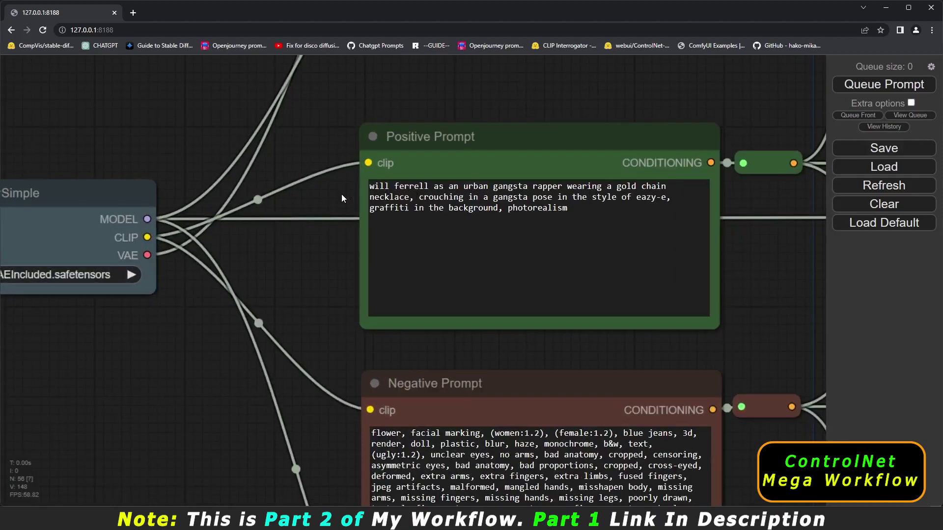
Choose realisticVisionV13_v13VAEIncluded.safetensors as the model in the CheckpointLoaderSimple node
scroll(342, 195, "down", 5)
left_click_drag(239, 306, 446, 340)
scroll(328, 301, "up", 5)
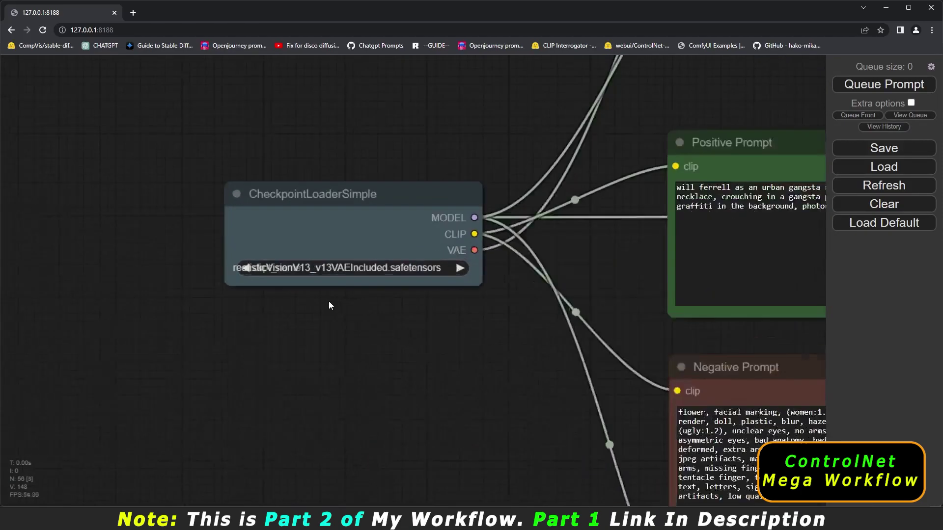
left_click(356, 268)
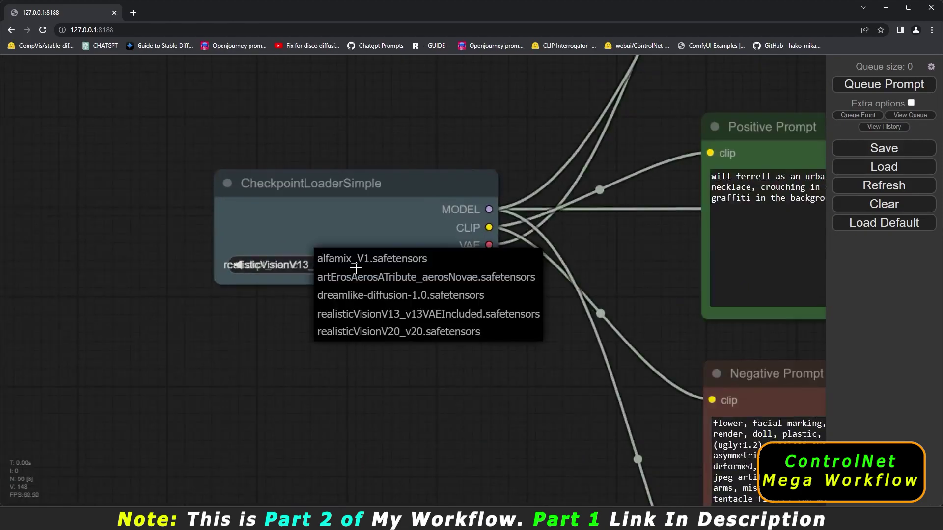
left_click(410, 320)
Review the Img2Img Connector links and Img2img Section nodes, and inspect the Text2Image Section's saved image up close
scroll(468, 378, "down", 8)
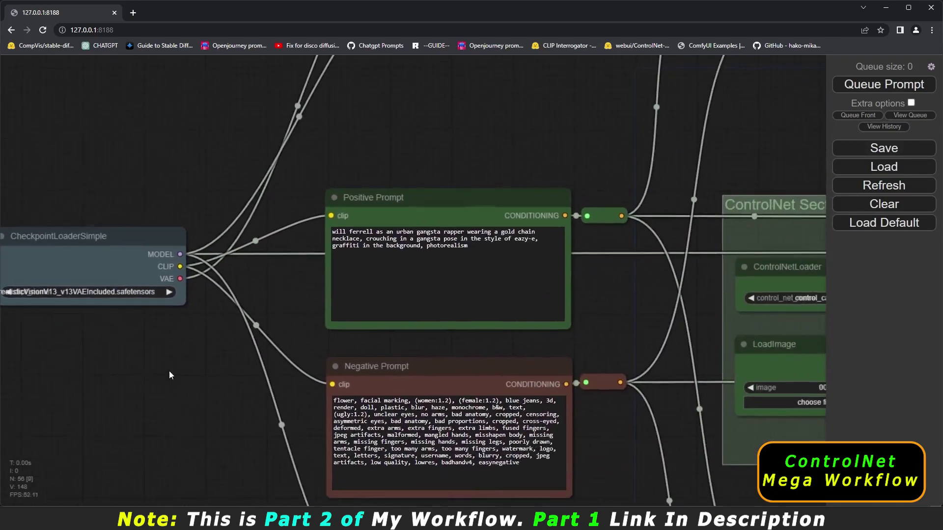
left_click_drag(717, 435, 553, 299)
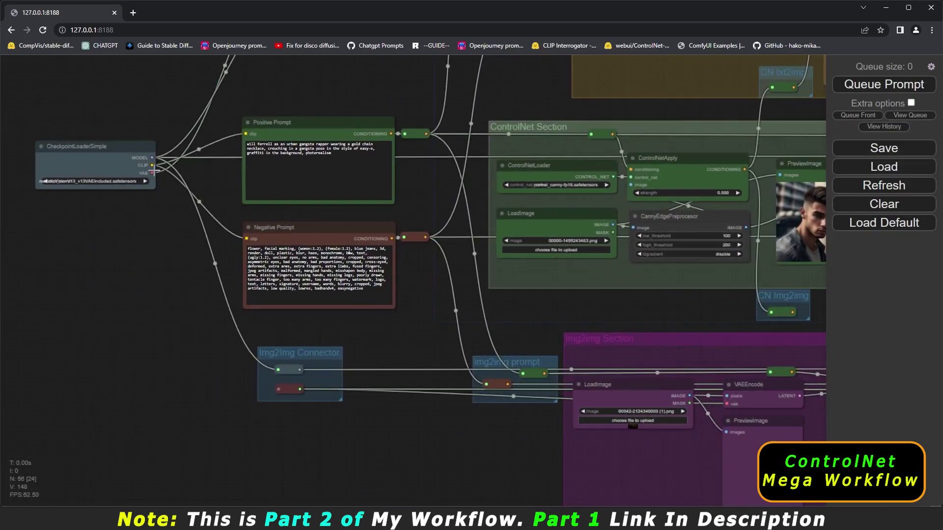
left_click_drag(427, 443, 1, 361)
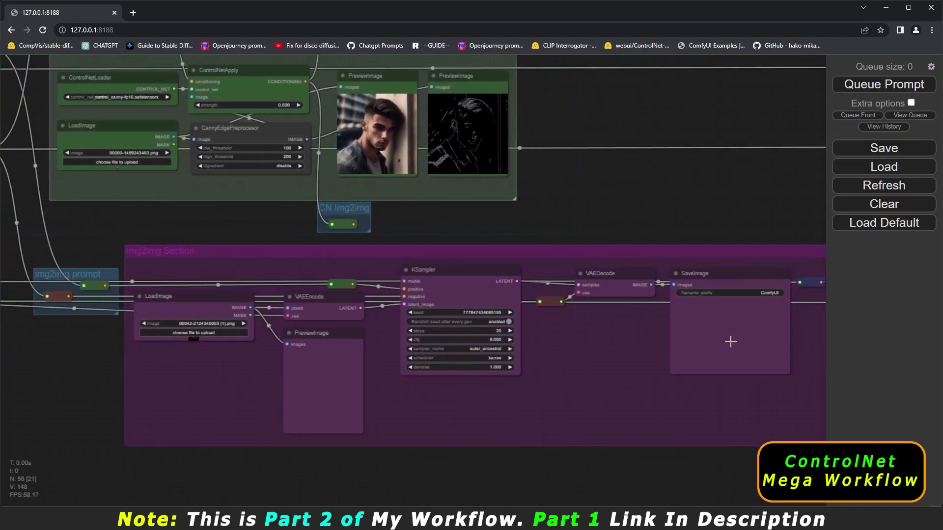
left_click_drag(648, 202, 594, 444)
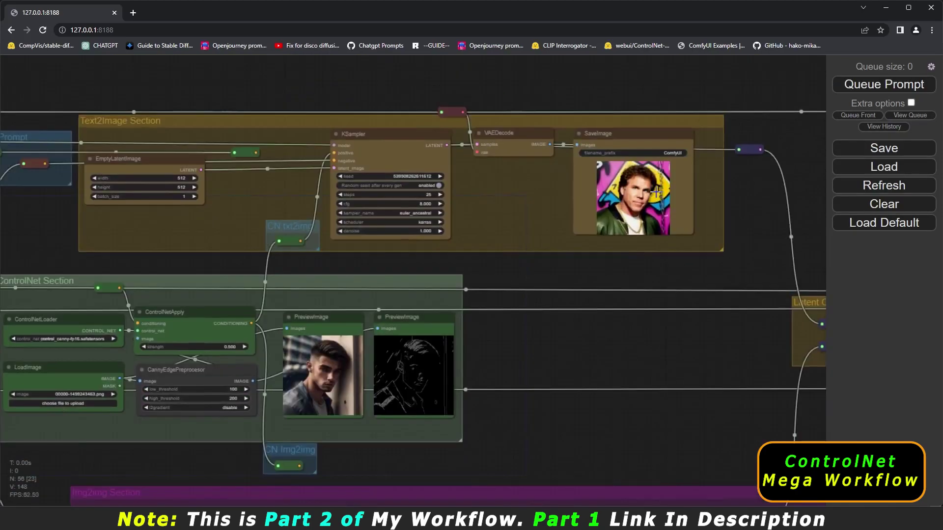
scroll(655, 192, "up", 5)
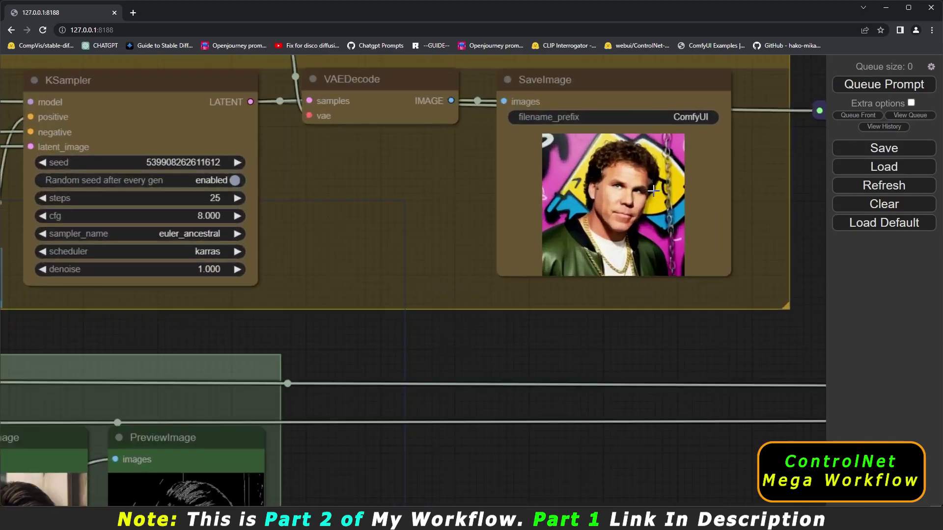
scroll(653, 190, "down", 5)
Connect the prompt reroute in the Text2Image Section to its KSampler's positive input, replacing the CN txt2img link
left_click_drag(470, 289, 729, 254)
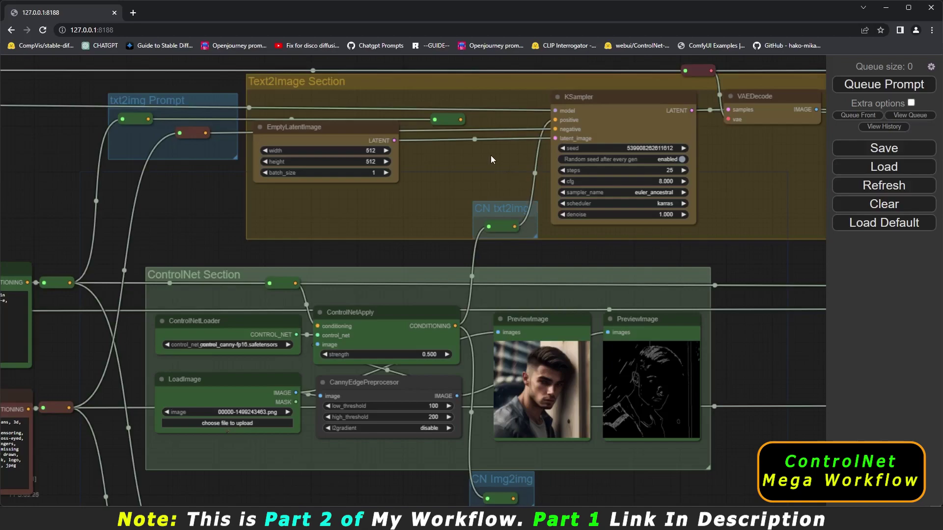
left_click_drag(401, 253, 412, 274)
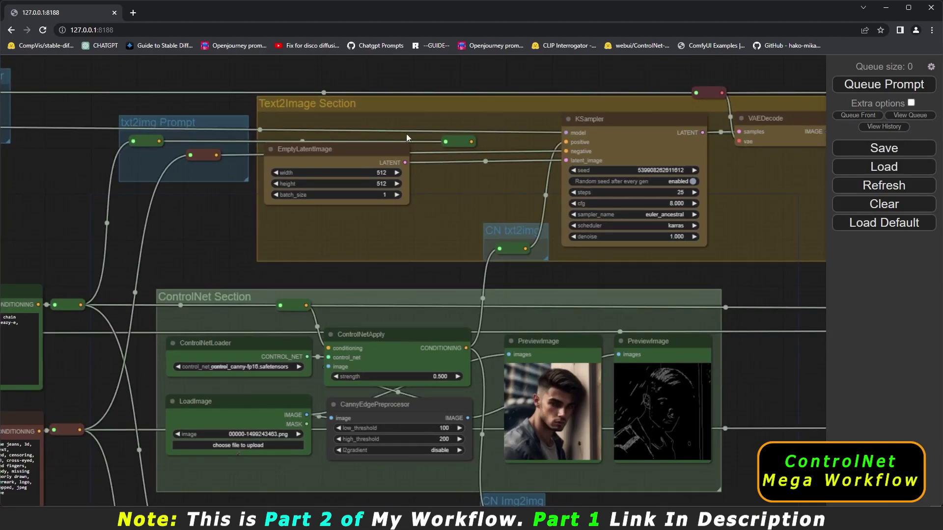
scroll(472, 142, "up", 2)
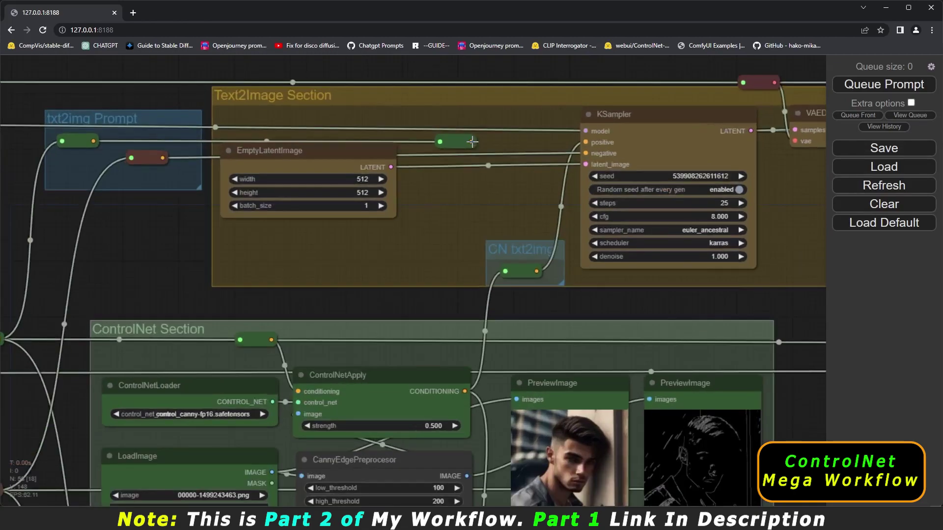
left_click_drag(472, 142, 590, 142)
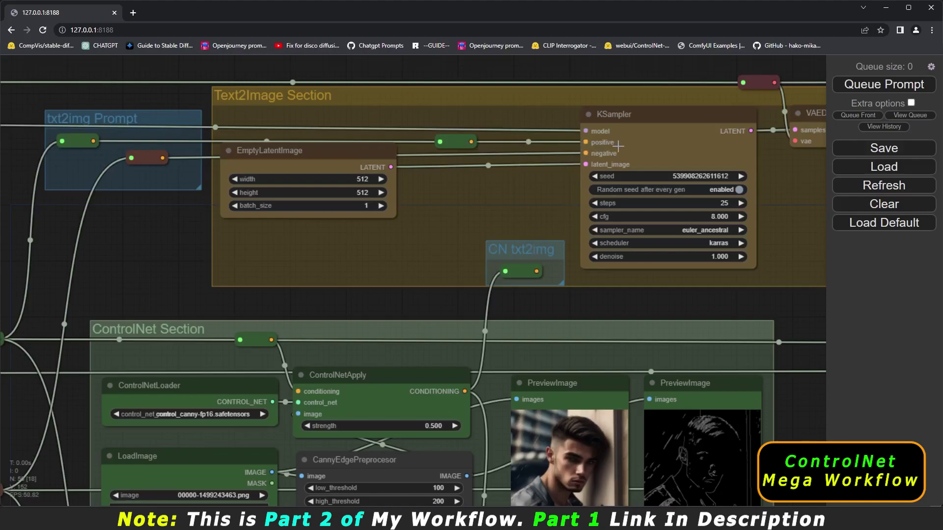
Connect the CN Img2img reroute's output to the positive input of the Img2img Section's KSampler, replacing the plain prompt link
left_click_drag(608, 301, 609, 216)
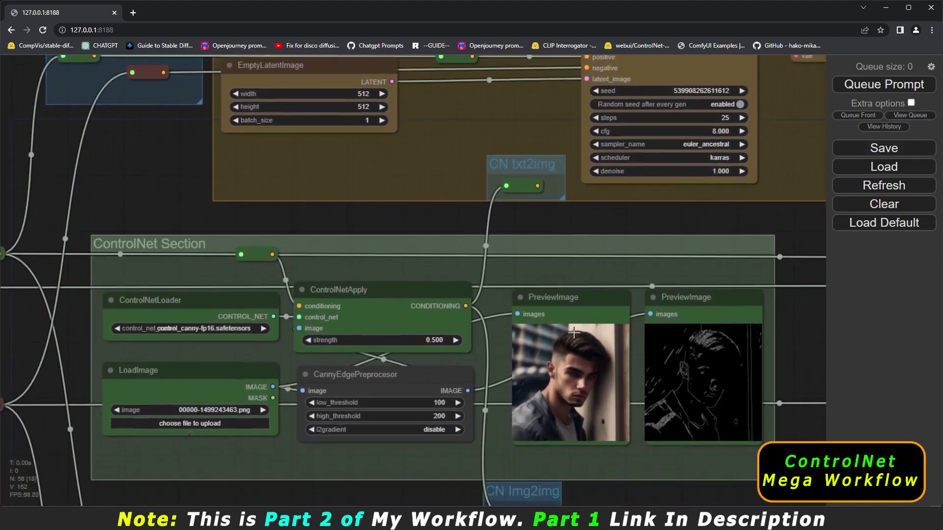
left_click_drag(625, 483, 623, 415)
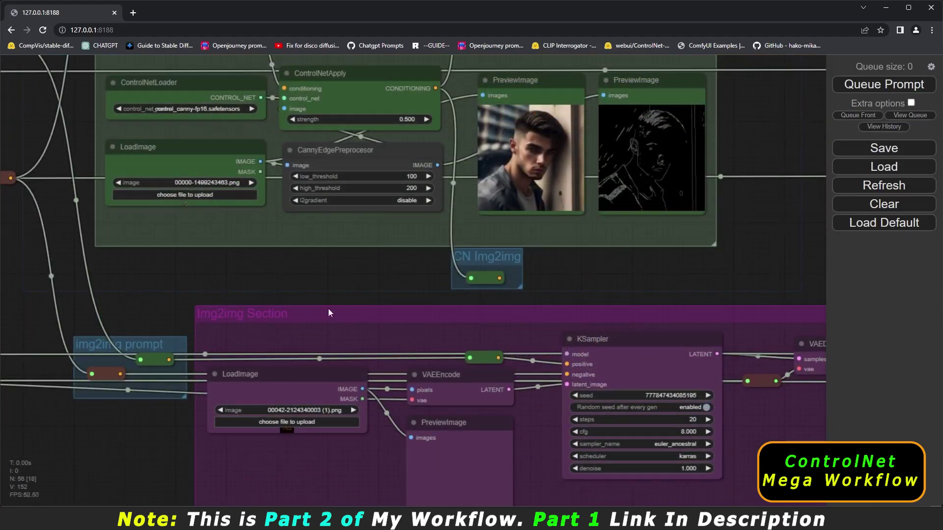
left_click_drag(328, 309, 346, 300)
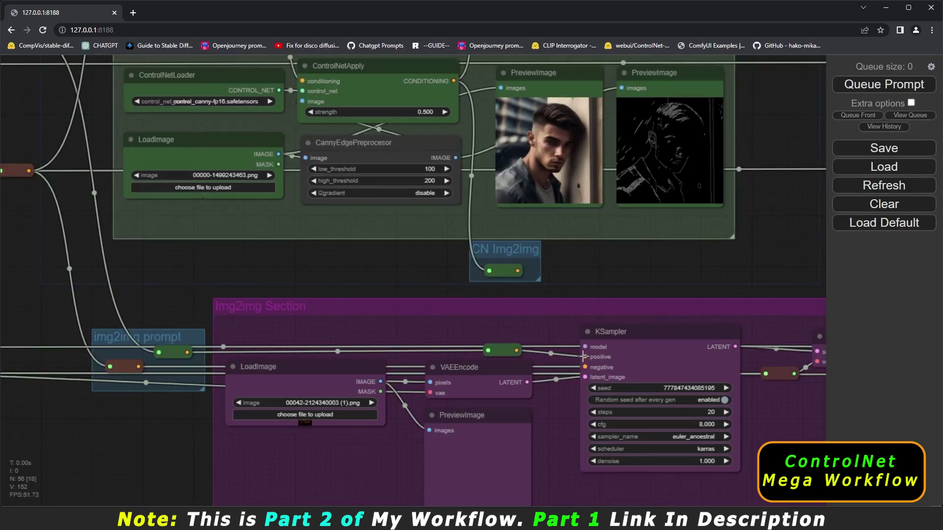
left_click_drag(591, 264, 589, 243)
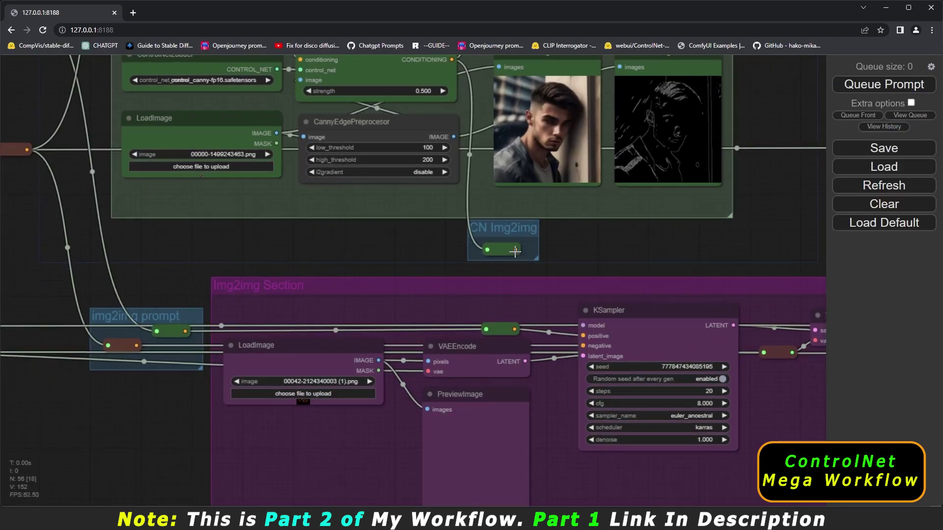
left_click_drag(514, 251, 527, 260)
left_click_drag(549, 292, 583, 335)
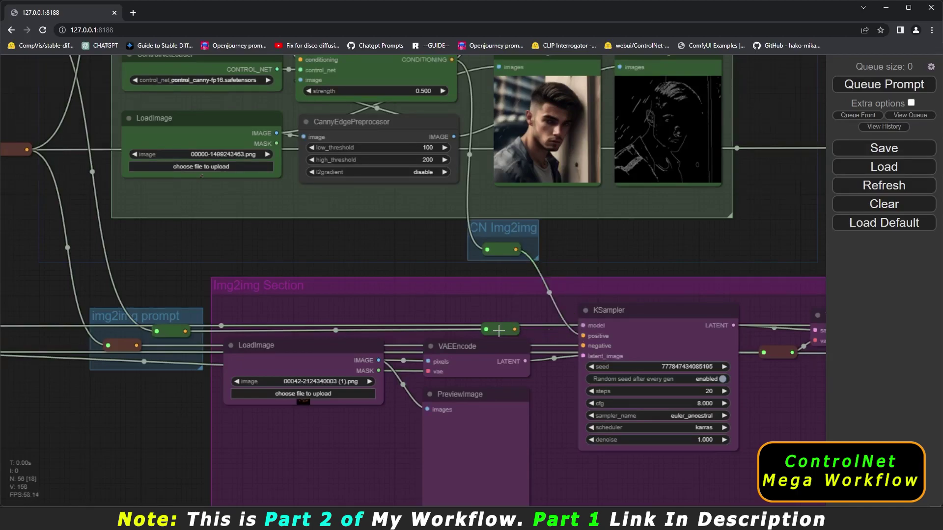
Upload 00069-3731828079.png from the PNG folder on Local Disk (F:) into the Img2img Section's LoadImage node
left_click_drag(391, 253, 529, 219)
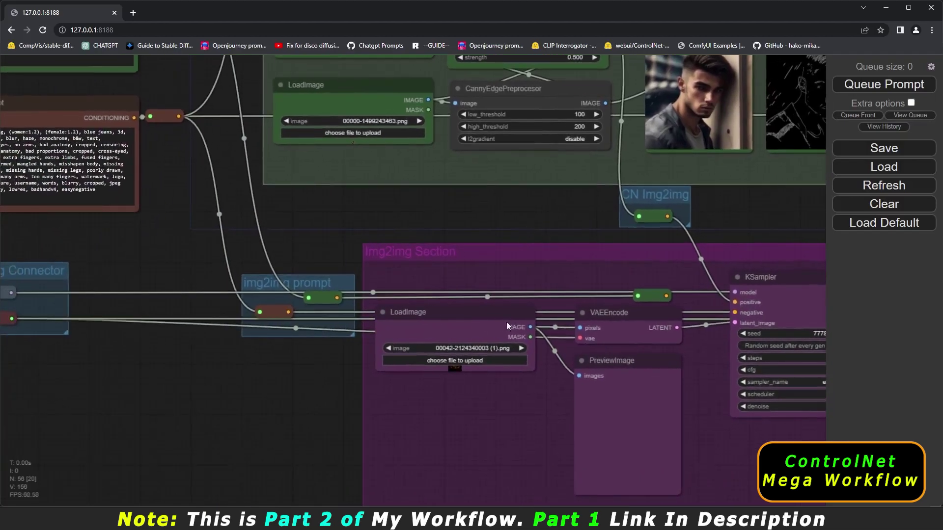
left_click(467, 361)
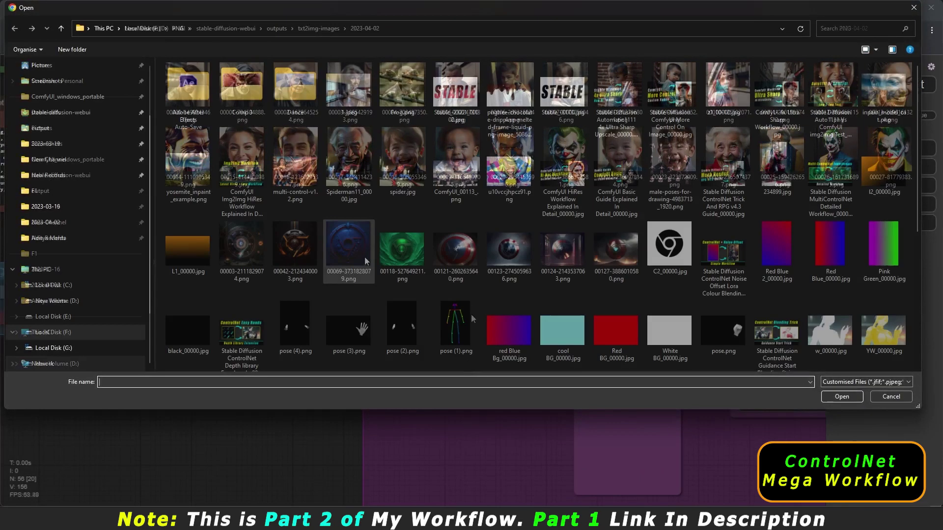
left_click(345, 249)
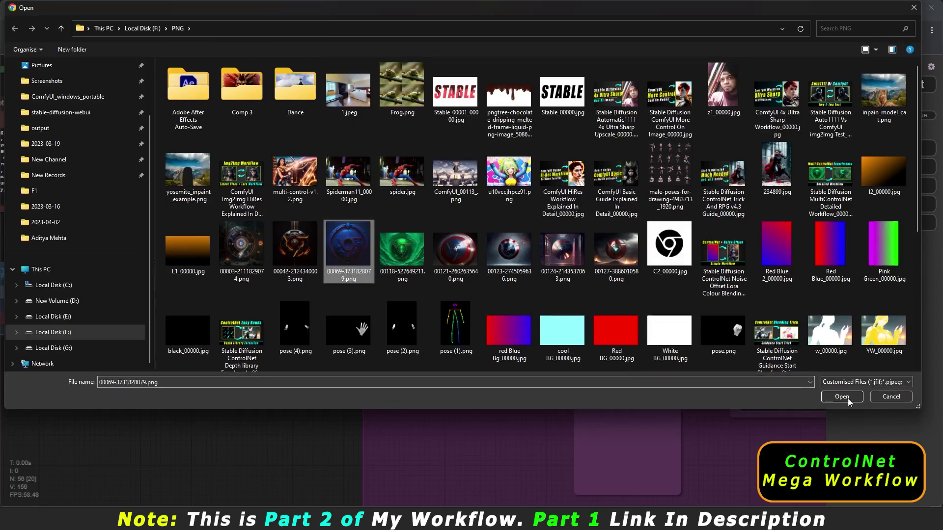
left_click(842, 396)
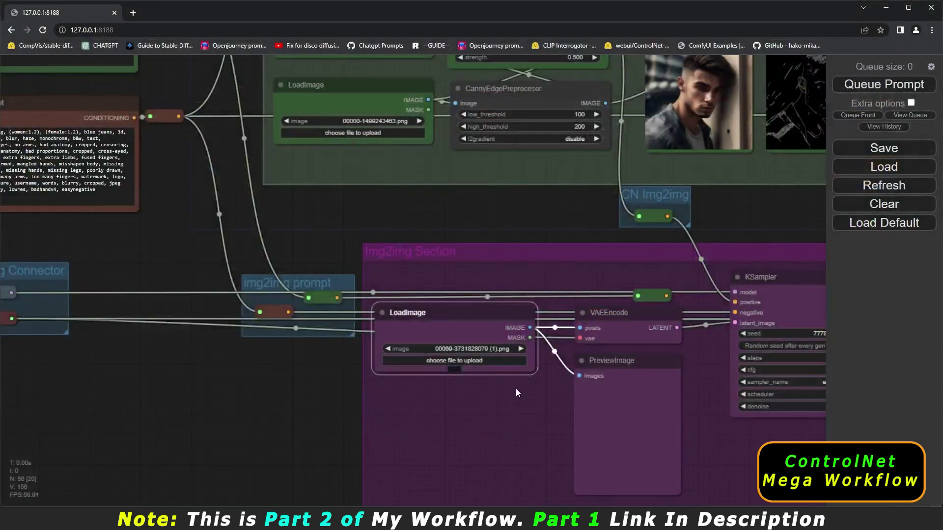
Connect the CheckpointLoaderSimple's VAE output to the red reroute in the Img2Img Connector group
left_click_drag(174, 378, 546, 459)
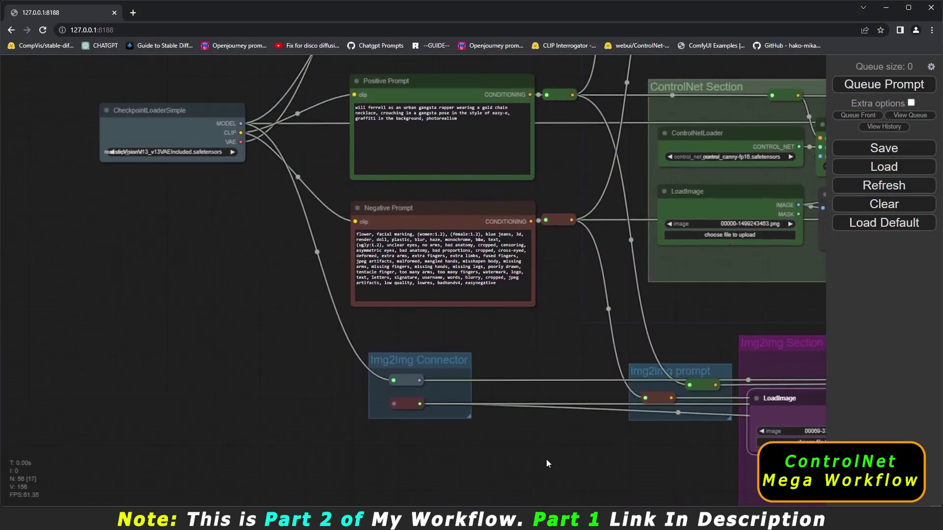
left_click(394, 405)
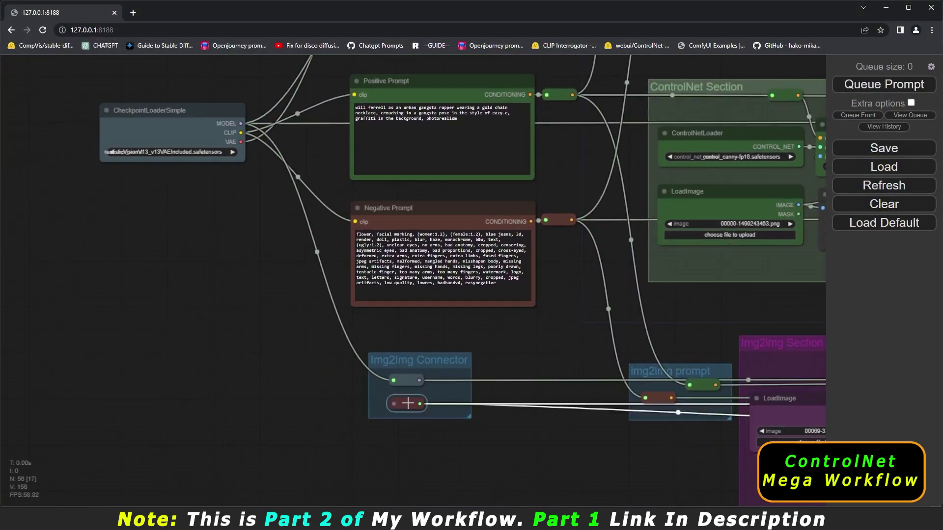
left_click_drag(410, 405, 407, 405)
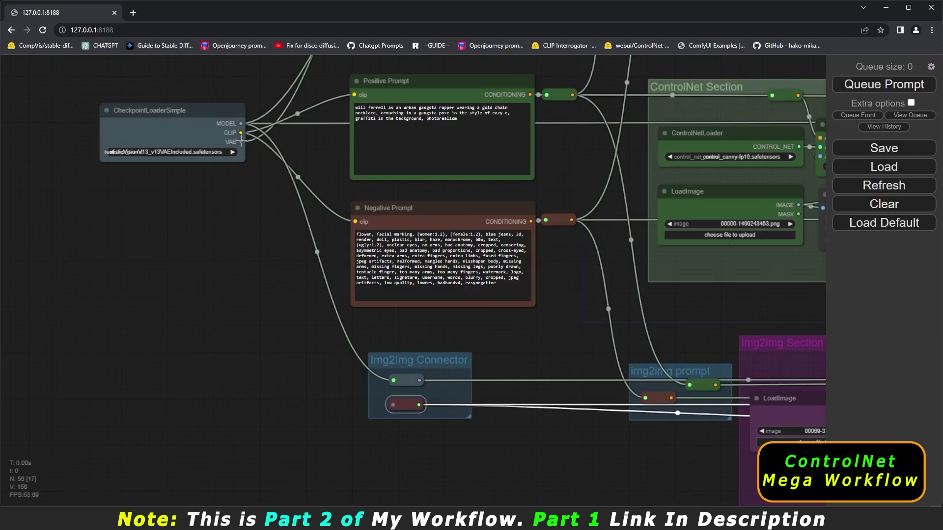
left_click_drag(241, 141, 391, 404)
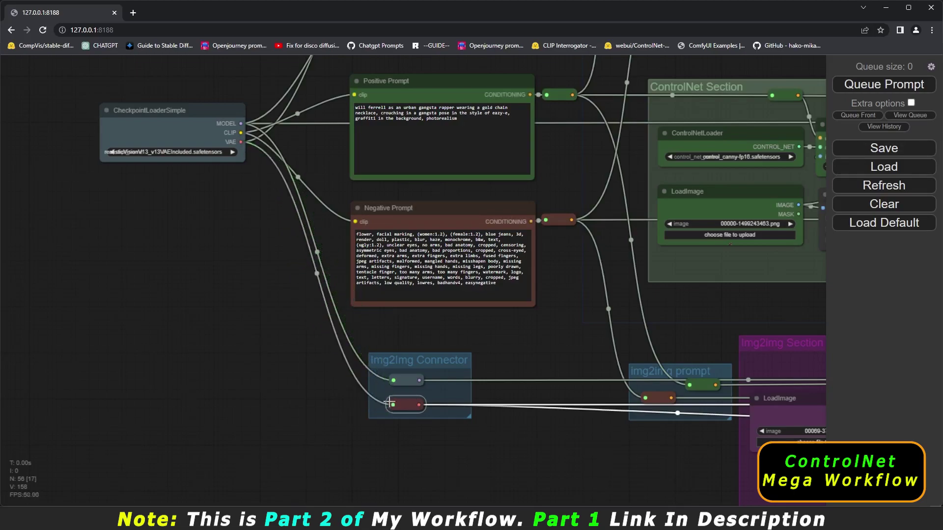
Disconnect the checkpoint loader's VAE link from the red reroute in the Txt2img Connector group
left_click_drag(511, 369, 479, 505)
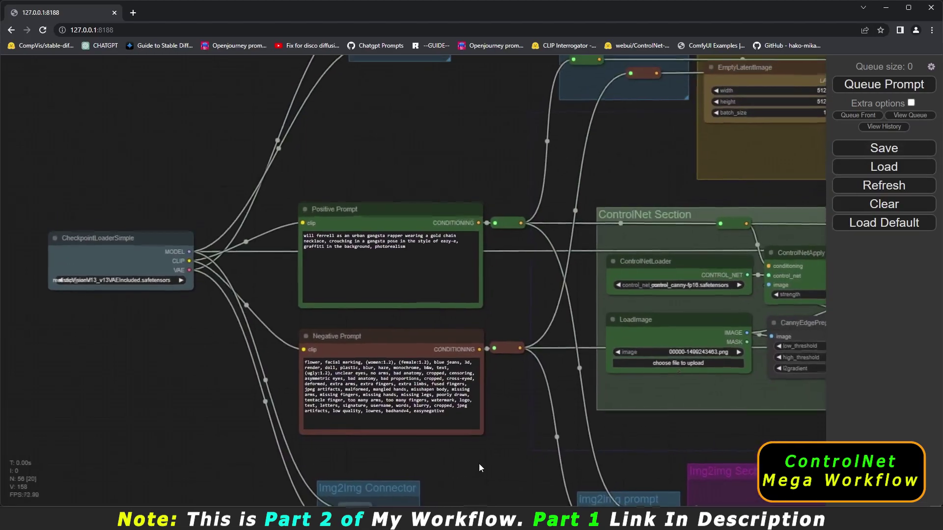
left_click_drag(421, 151, 438, 298)
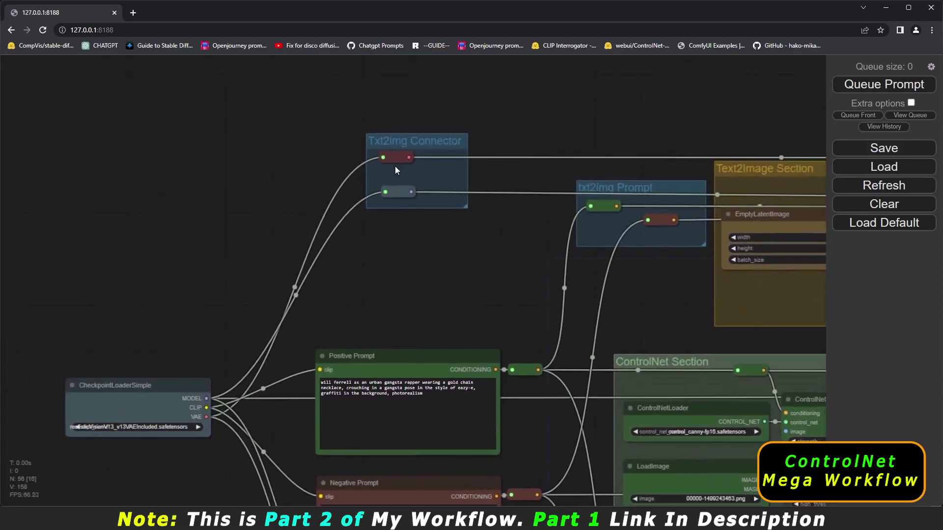
mouse_move(383, 157)
left_mouse_down()
mouse_move(308, 228)
mouse_move(206, 418)
left_mouse_up()
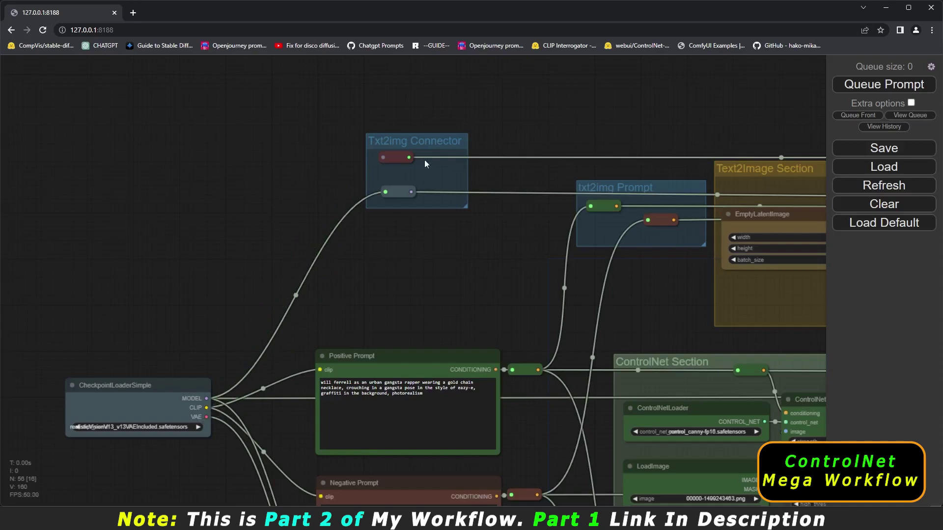
Check the Img2Img Connector and CN Img2img links, and inspect the Img2img Section's saved image up close
left_click_drag(454, 248, 342, 60)
left_click_drag(376, 423, 464, 346)
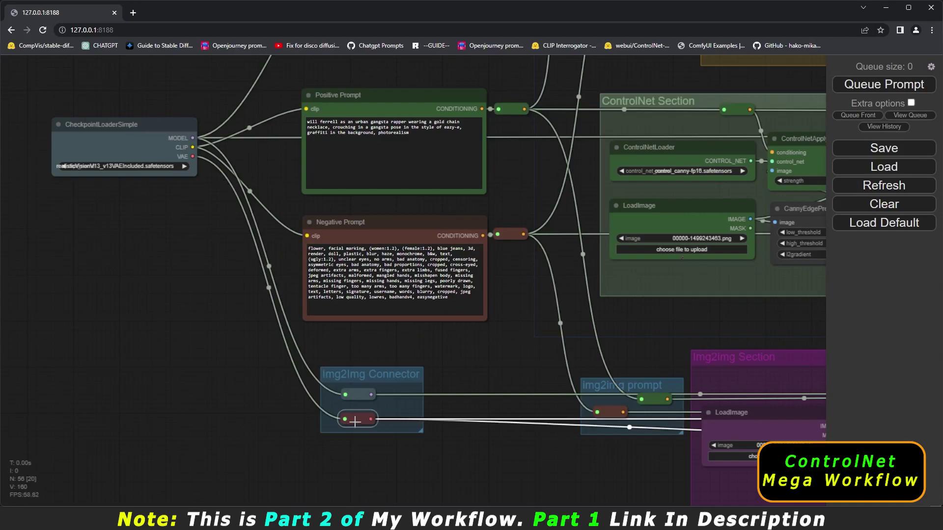
left_click_drag(747, 311, 256, 270)
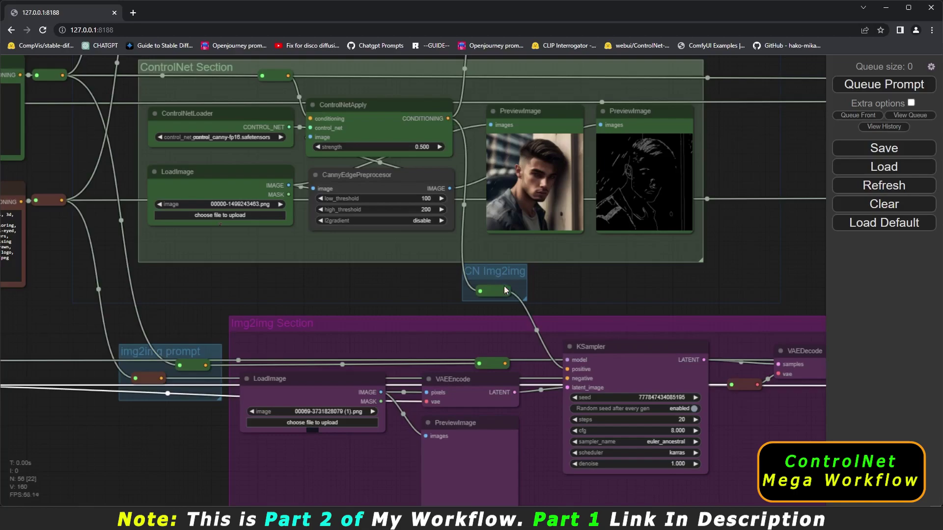
scroll(511, 291, "up", 2)
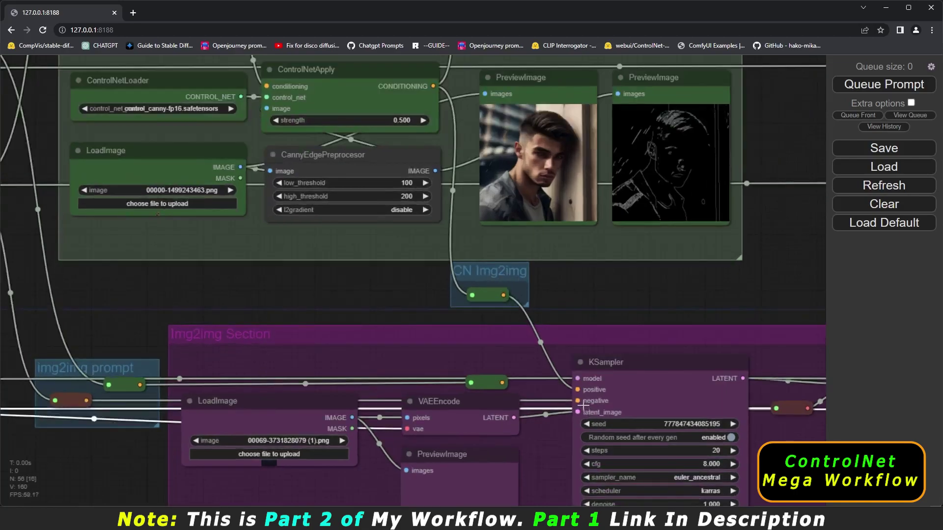
scroll(578, 392, "down", 3)
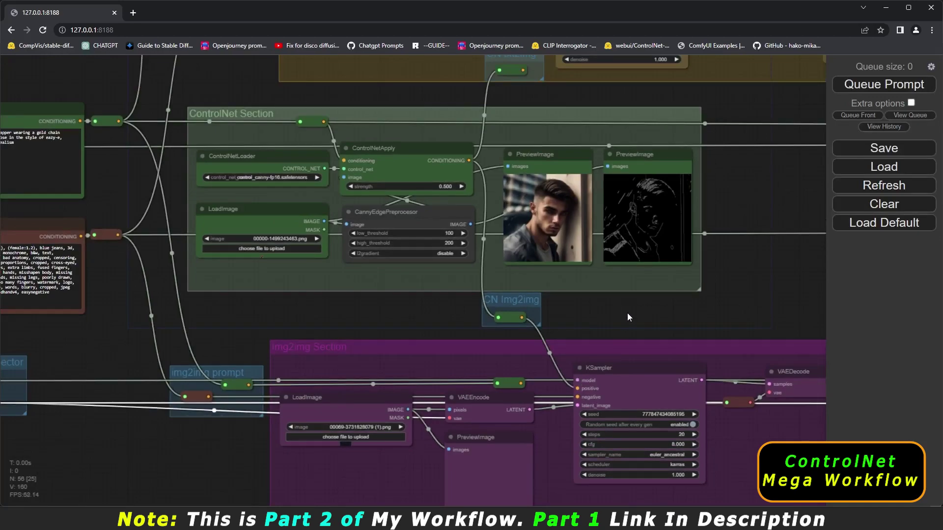
left_click_drag(746, 285, 634, 354)
scroll(622, 340, "down", 2)
left_click_drag(686, 370, 643, 430)
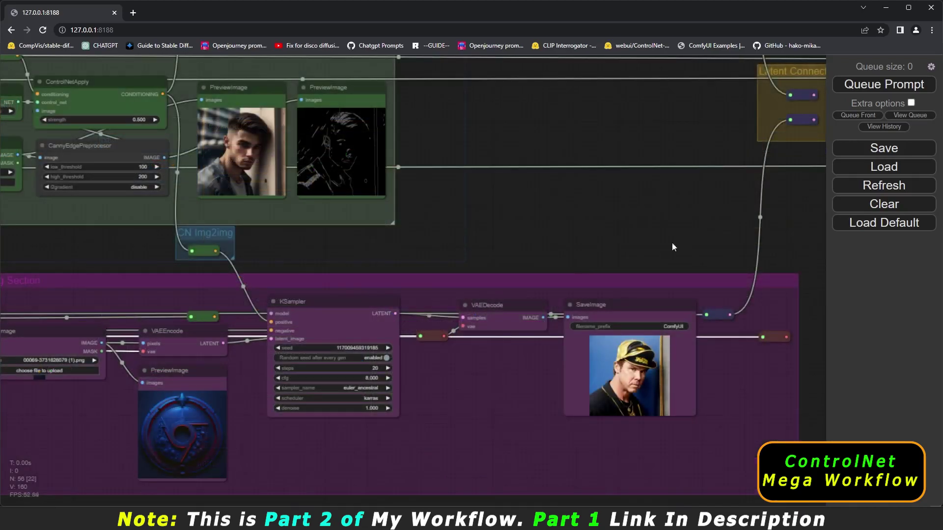
left_click_drag(600, 227, 625, 161)
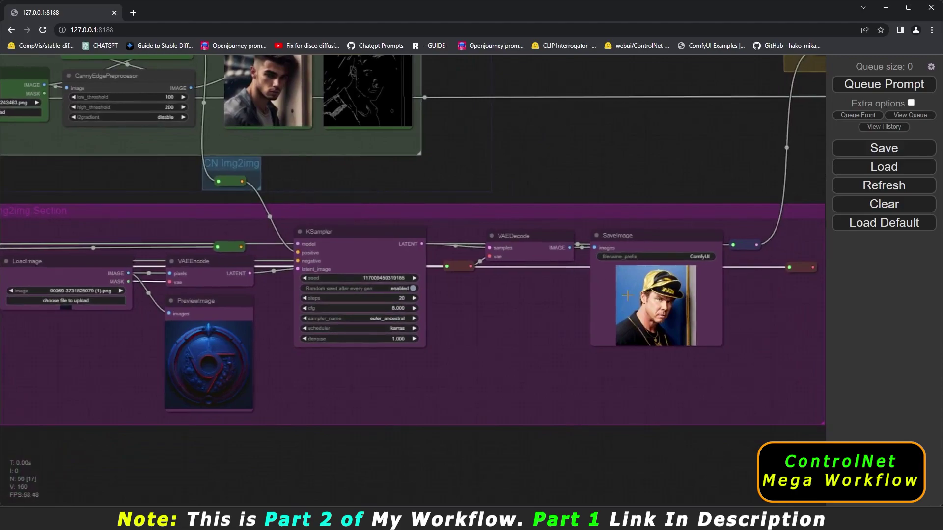
scroll(677, 314, "up", 8)
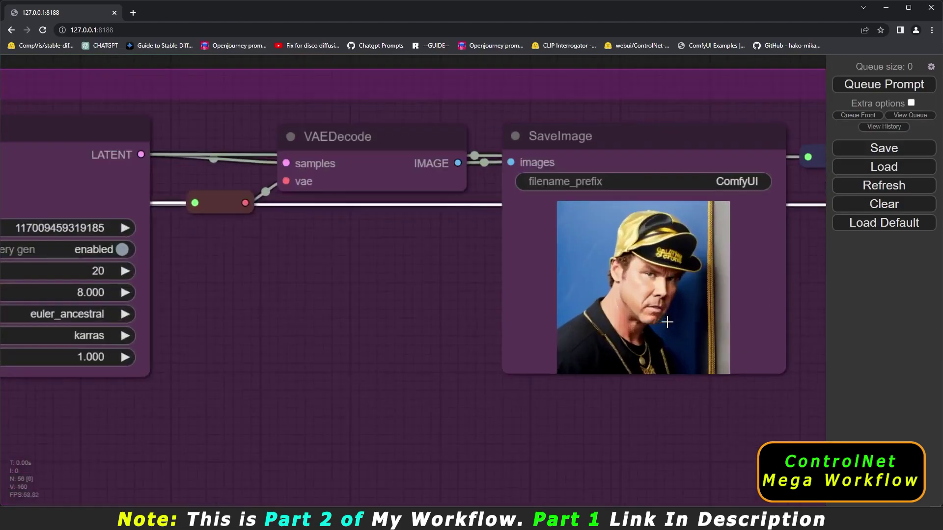
scroll(667, 322, "down", 8)
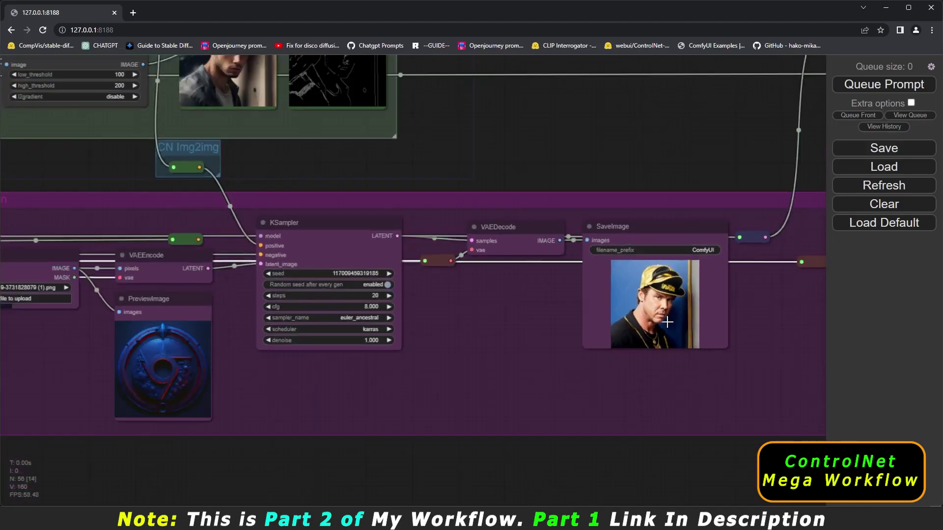
Compare the saved images of the Text2Image and Img2img Sections, and review the ControlNet Section between them
left_click_drag(634, 175, 581, 327)
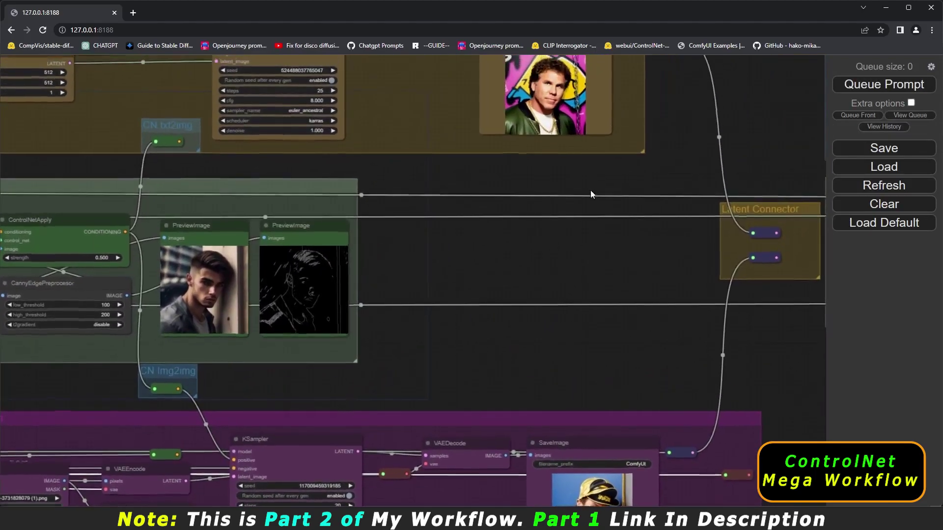
left_click_drag(590, 190, 610, 271)
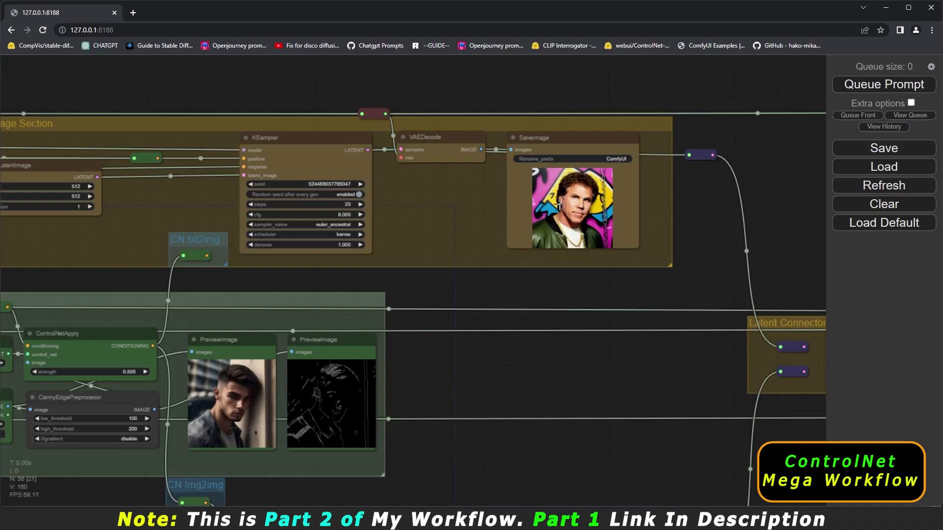
scroll(559, 206, "up", 5)
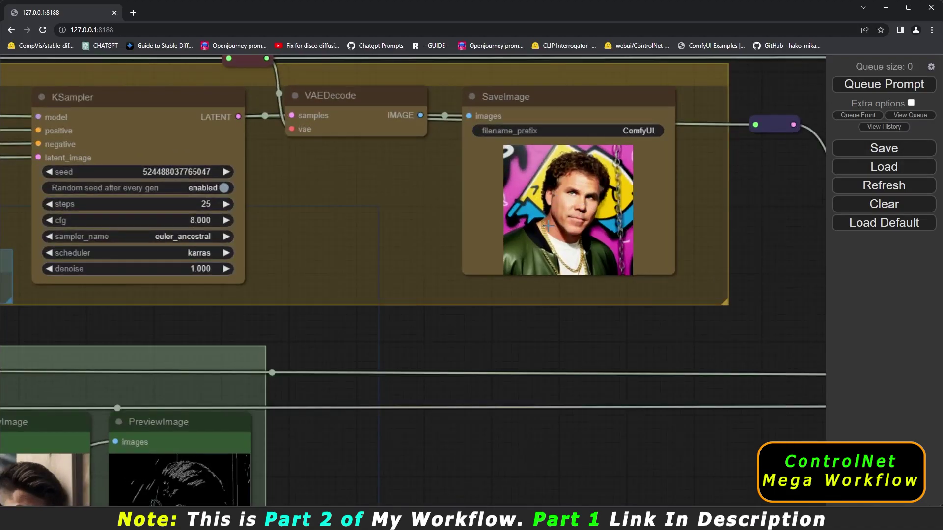
scroll(547, 224, "down", 3)
left_click_drag(458, 293, 632, 186)
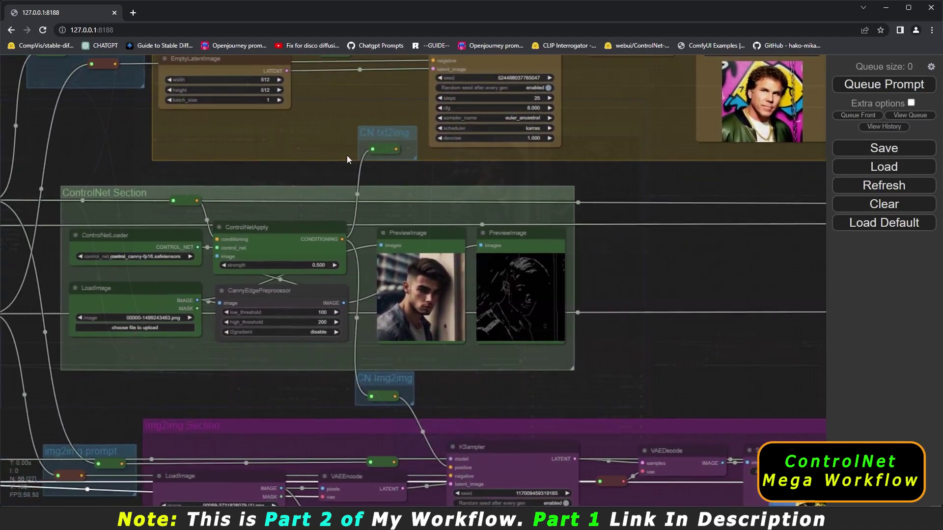
left_click_drag(350, 160, 424, 43)
scroll(533, 359, "up", 3)
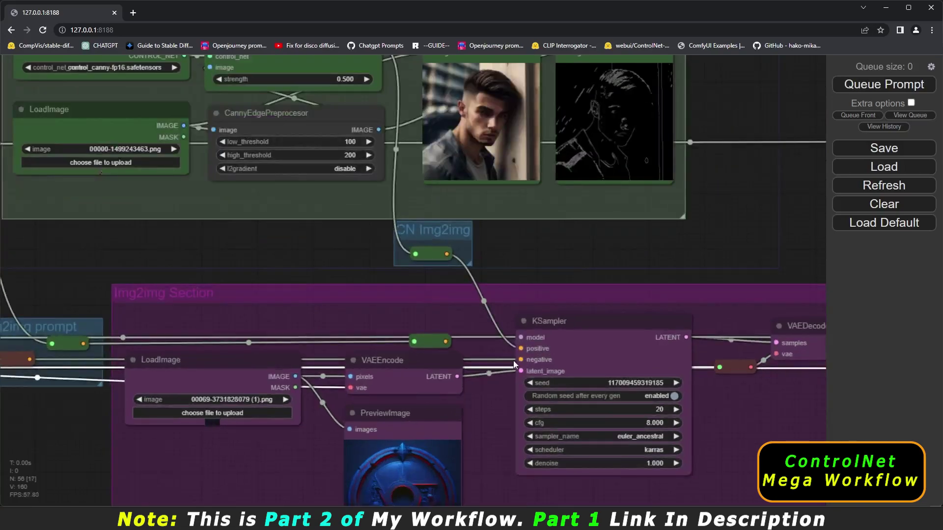
scroll(518, 353, "down", 3)
left_click_drag(767, 286, 486, 195)
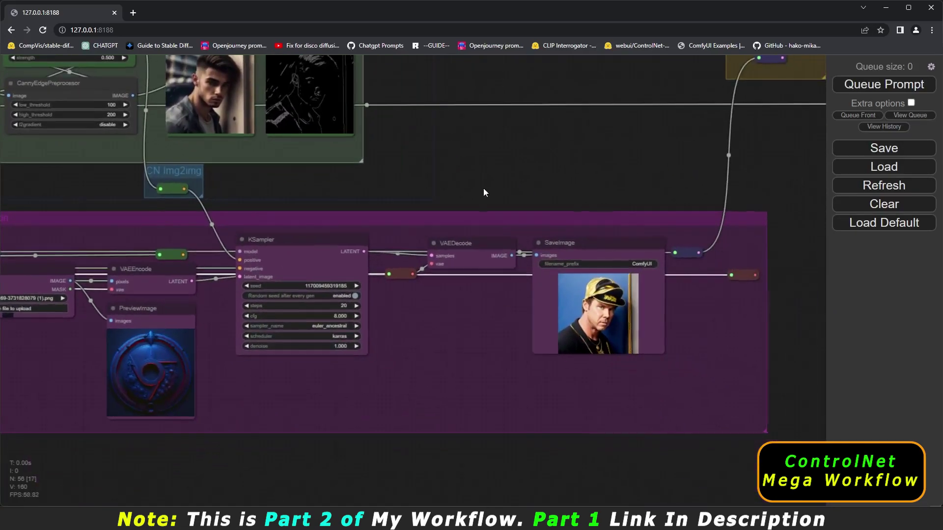
Examine how the Text2Image and Img2img outputs reach the Latent Connector, and inspect the Latent Hi-Res Upscale group's input
left_click_drag(614, 204, 485, 306)
scroll(510, 268, "down", 2)
left_click_drag(657, 268, 583, 306)
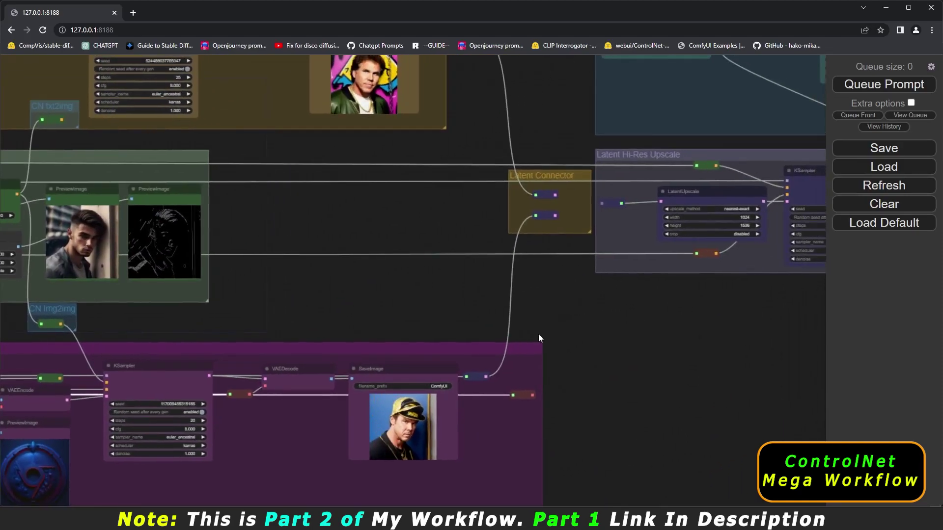
left_click_drag(539, 338, 528, 373)
left_click_drag(493, 406, 535, 308)
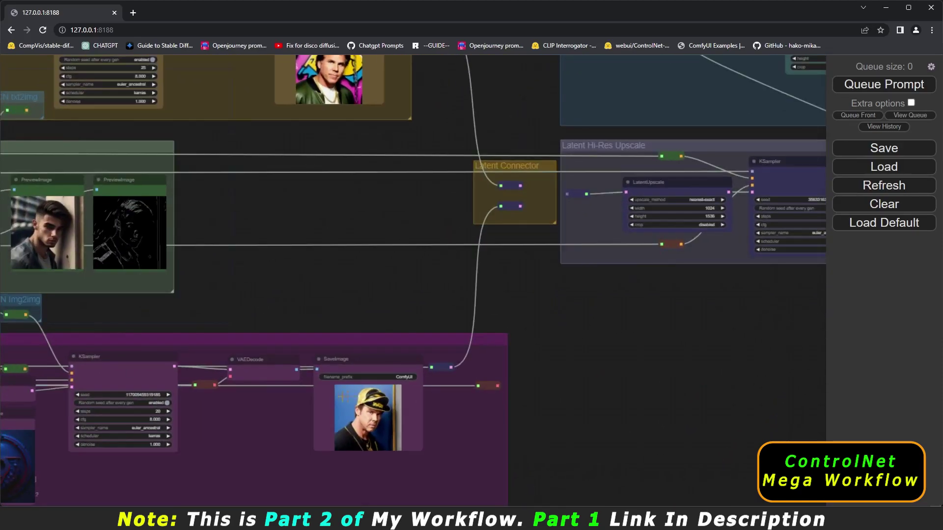
left_click_drag(593, 321, 526, 394)
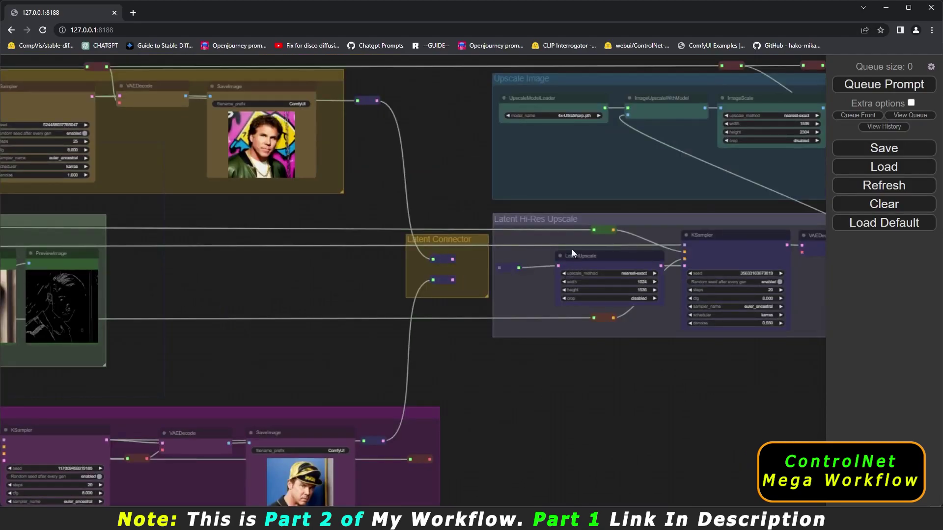
scroll(571, 249, "up", 3)
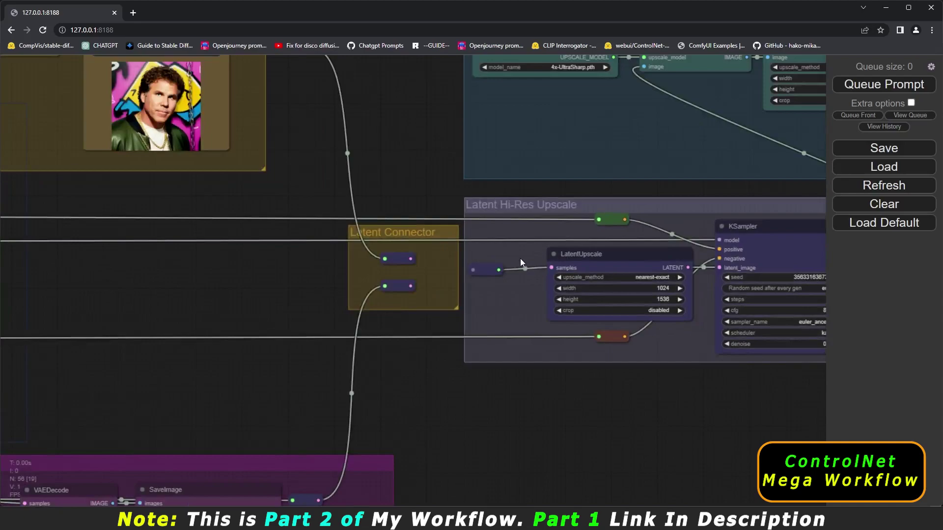
scroll(278, 357, "down", 3)
Set the ControlNet Section's ControlNetLoader model to control_depth-fp16.safetensors
left_click_drag(248, 372, 782, 306)
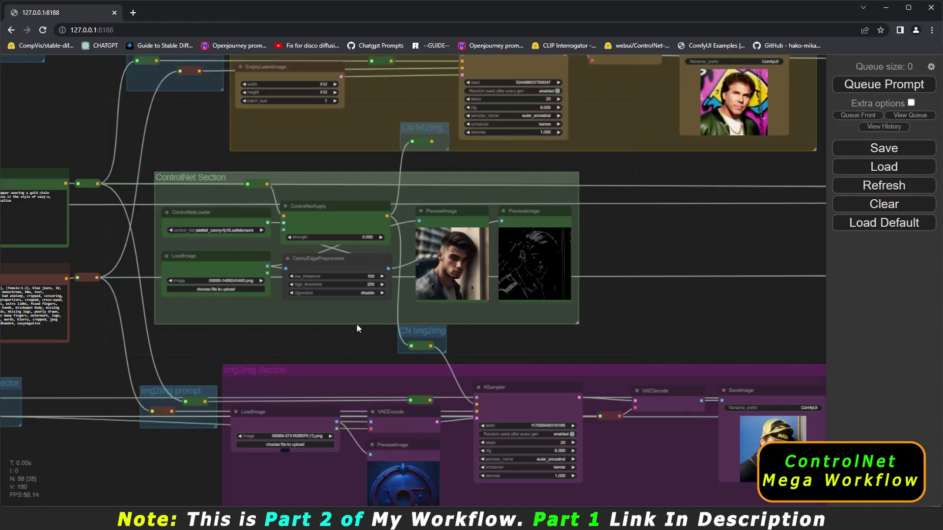
scroll(387, 334, "up", 5)
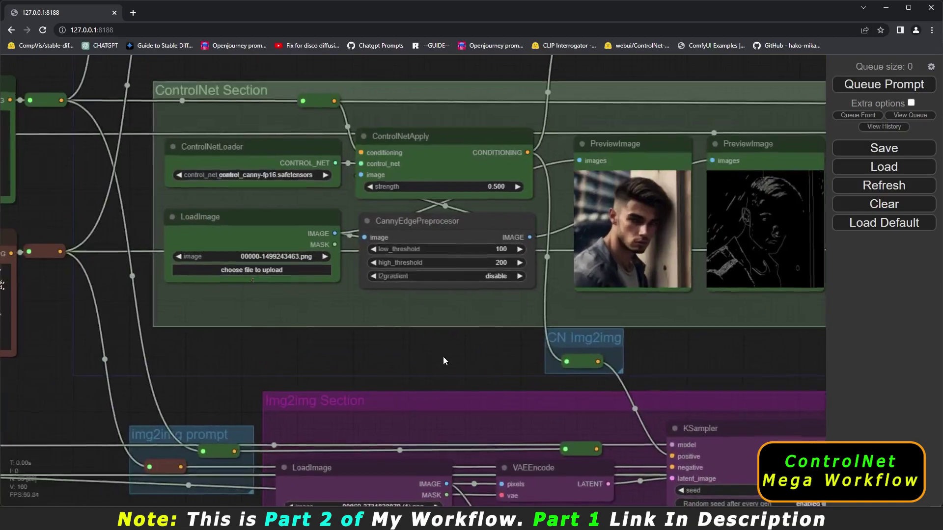
left_click_drag(442, 357, 442, 421)
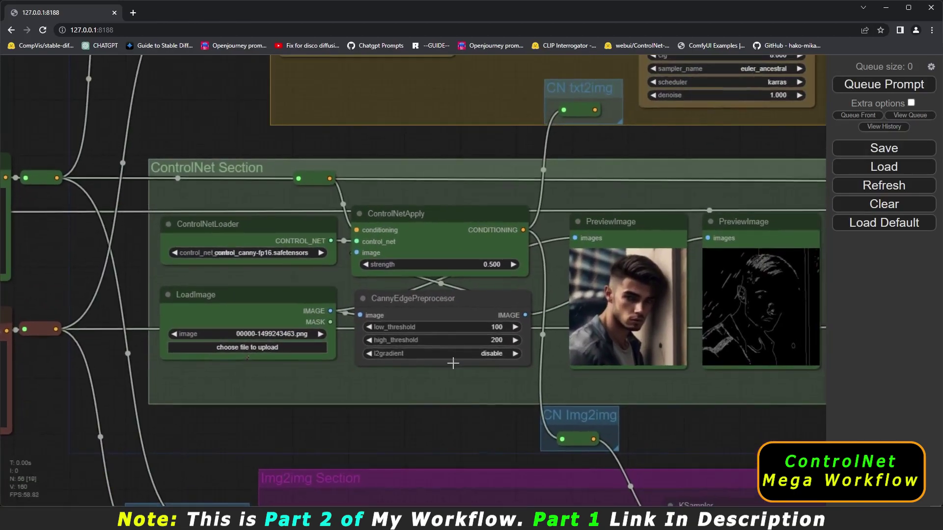
scroll(457, 363, "up", 1)
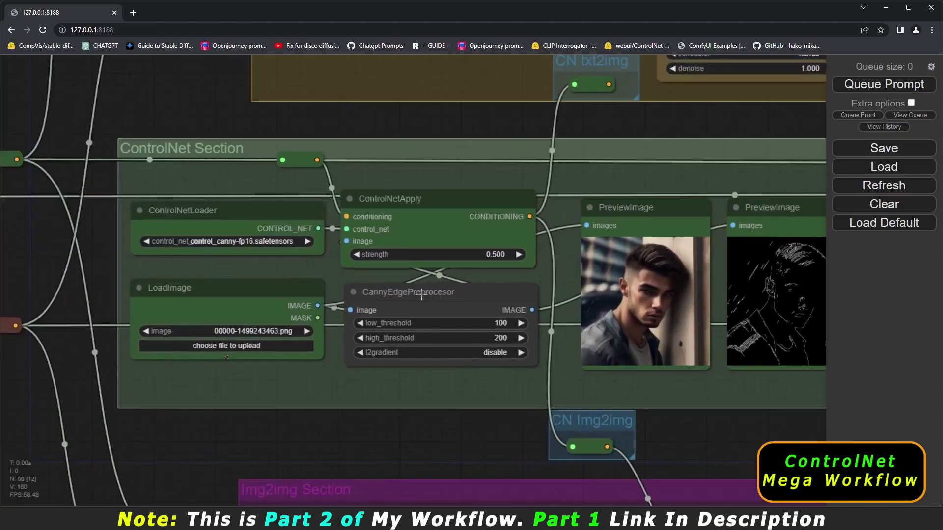
left_click(436, 290)
left_click_drag(436, 289, 420, 293)
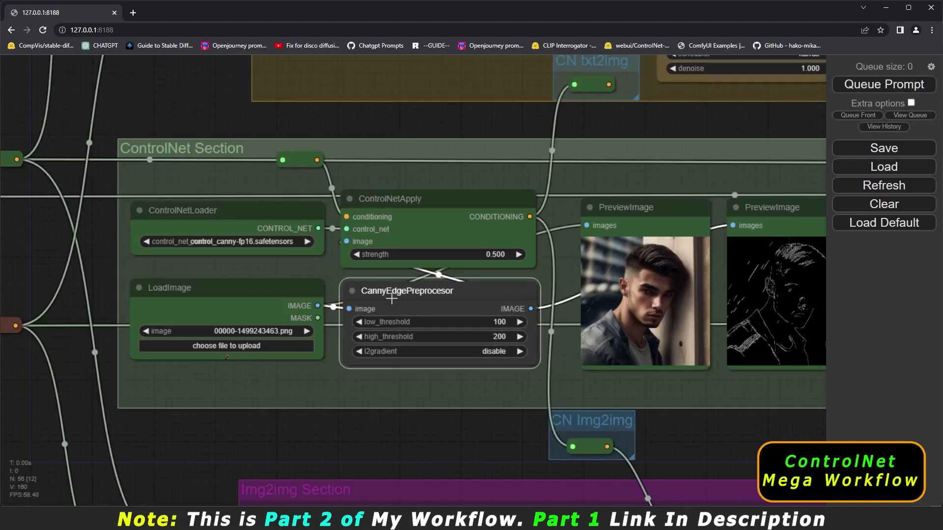
scroll(391, 298, "up", 2)
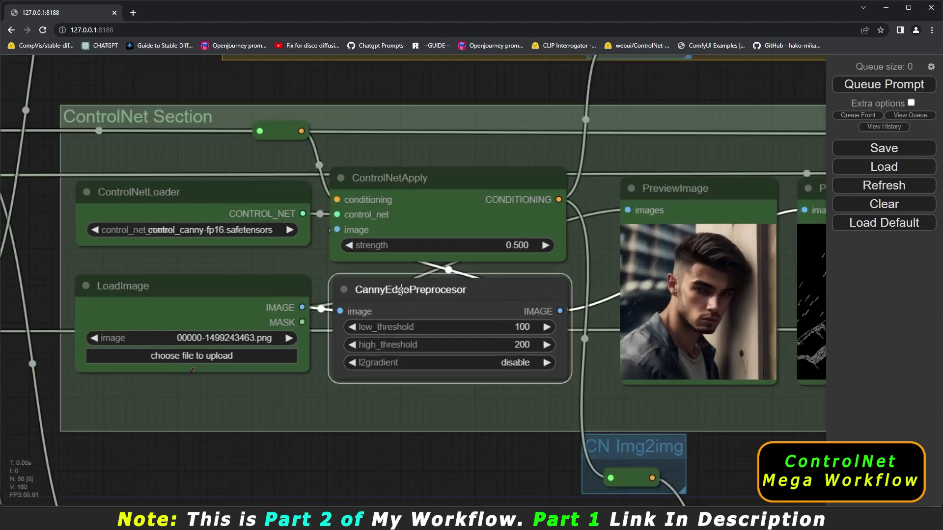
left_click(243, 231)
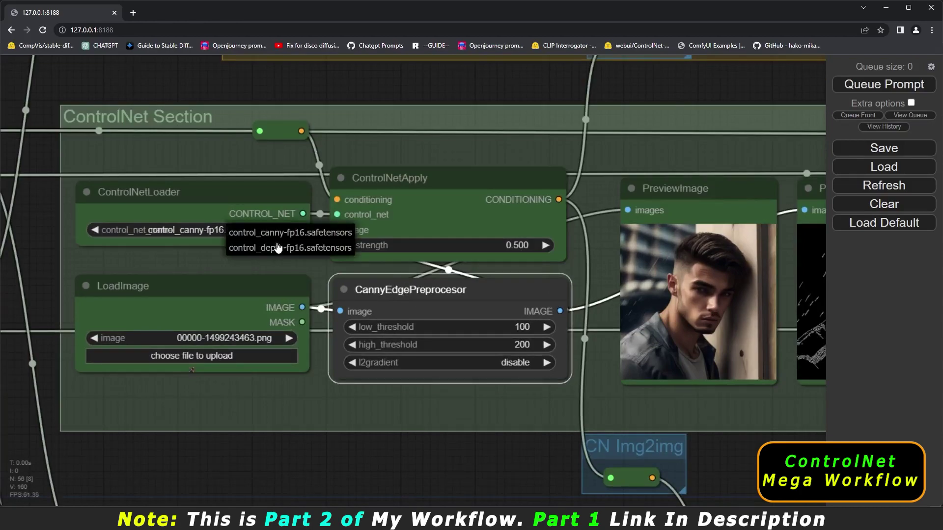
left_click(273, 248)
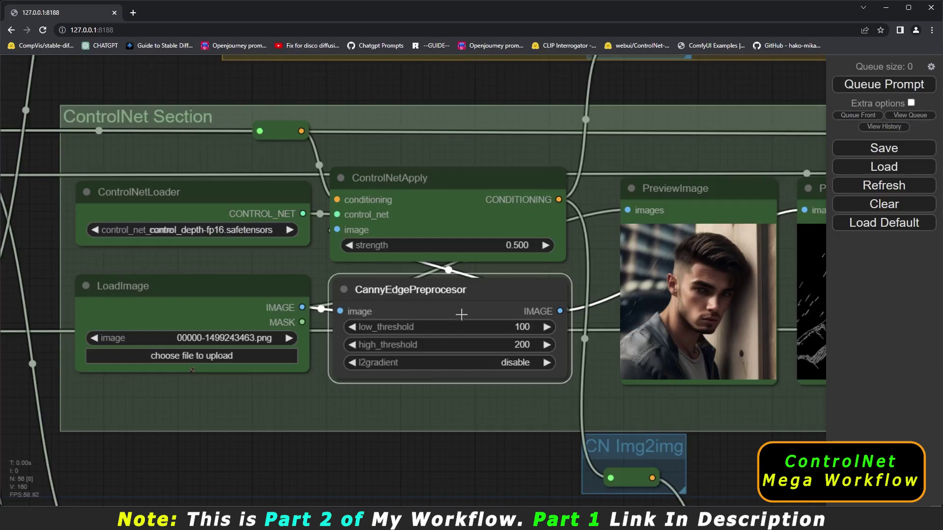
Replace the ControlNet Section's CannyEdgePreprocesor node with a MiDaS-DepthMapPreprocessor placed below ControlNetApply
right_click(435, 290)
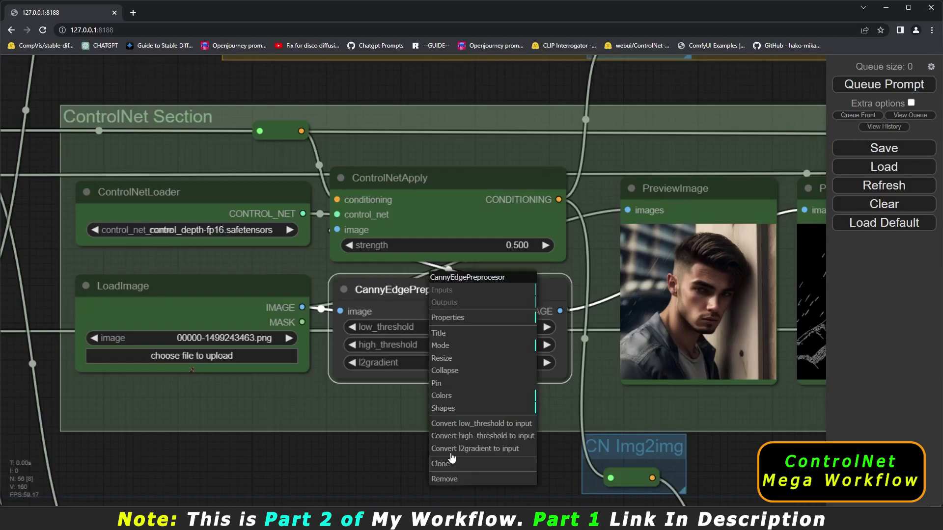
left_click(442, 481)
right_click(432, 301)
left_click(442, 301)
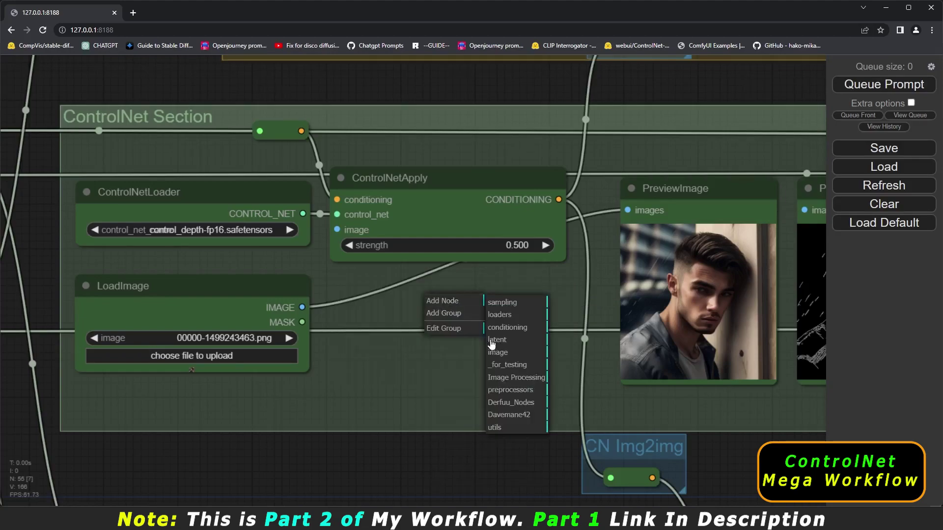
left_click(514, 393)
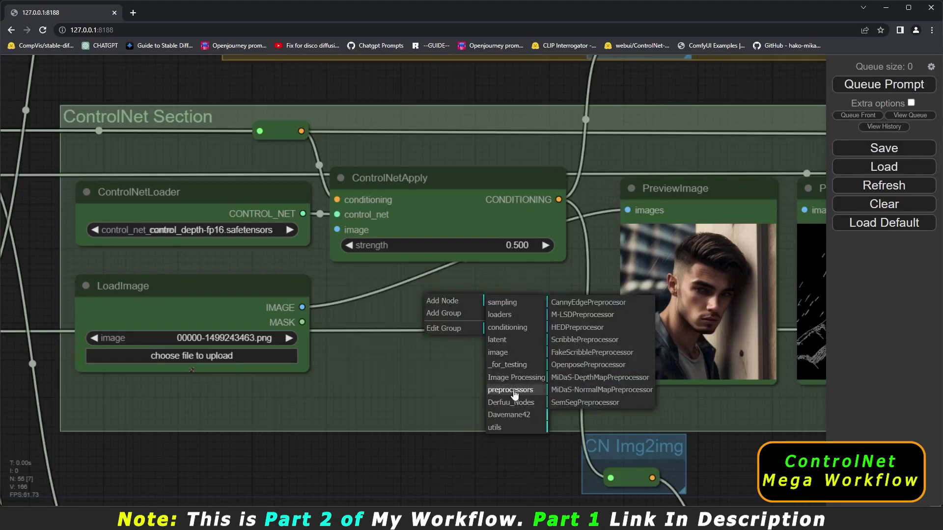
left_click(603, 381)
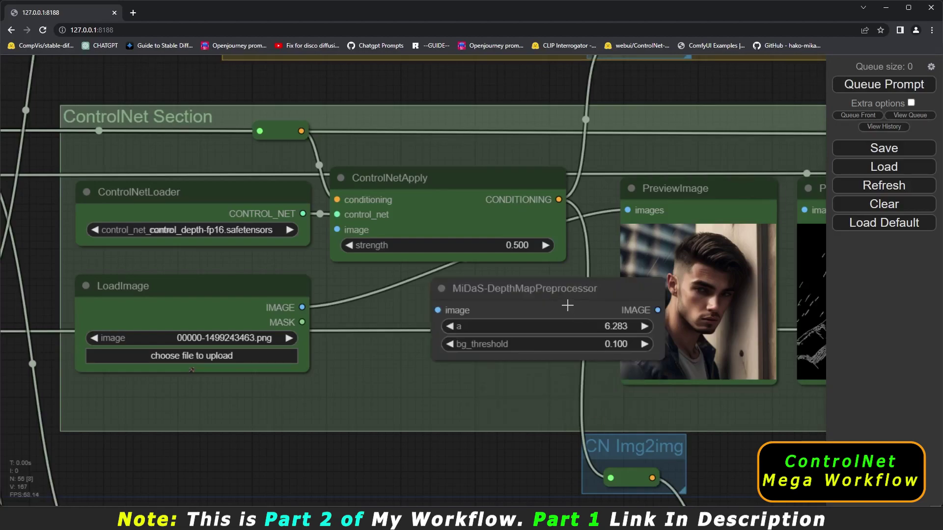
left_click_drag(564, 307, 466, 311)
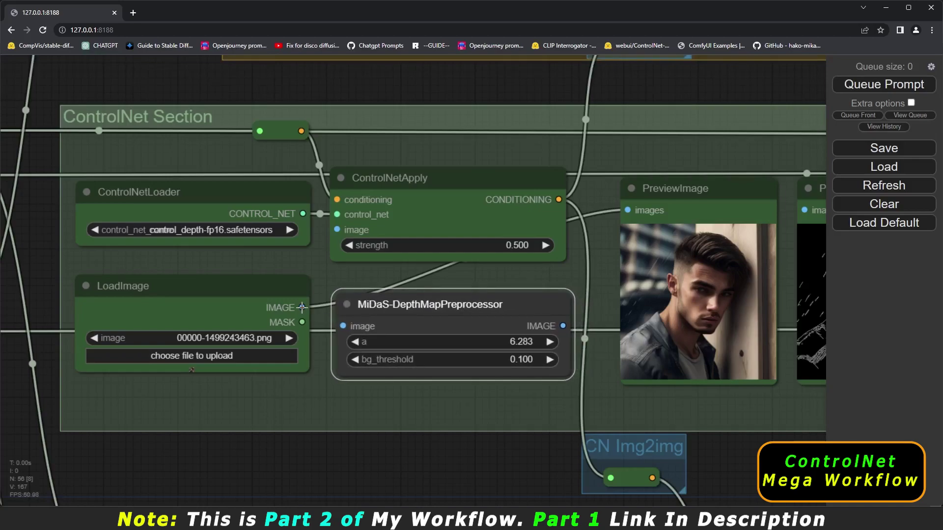
Connect LoadImage's image output to MiDaS-DepthMapPreprocessor, and link its output to the second PreviewImage and ControlNetApply's image input
left_click_drag(302, 308, 343, 327)
left_click_drag(574, 358, 473, 367)
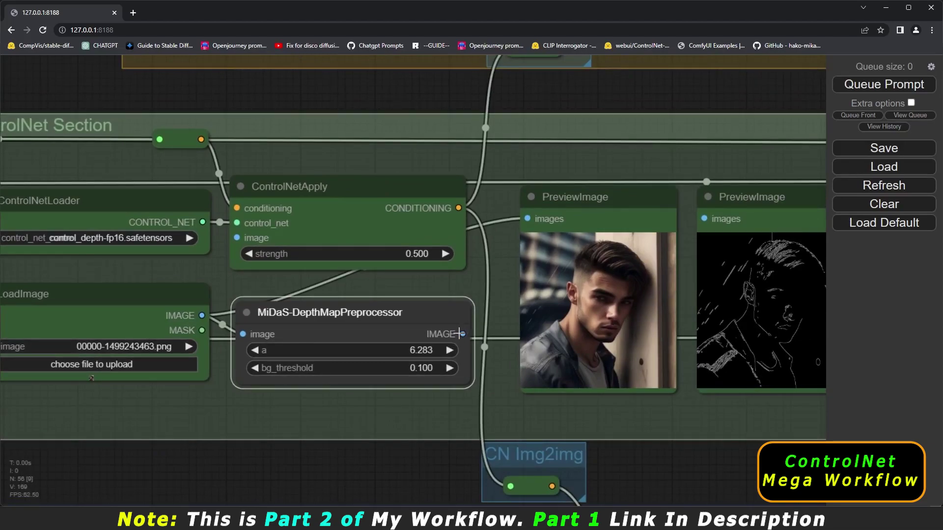
left_click_drag(463, 334, 705, 217)
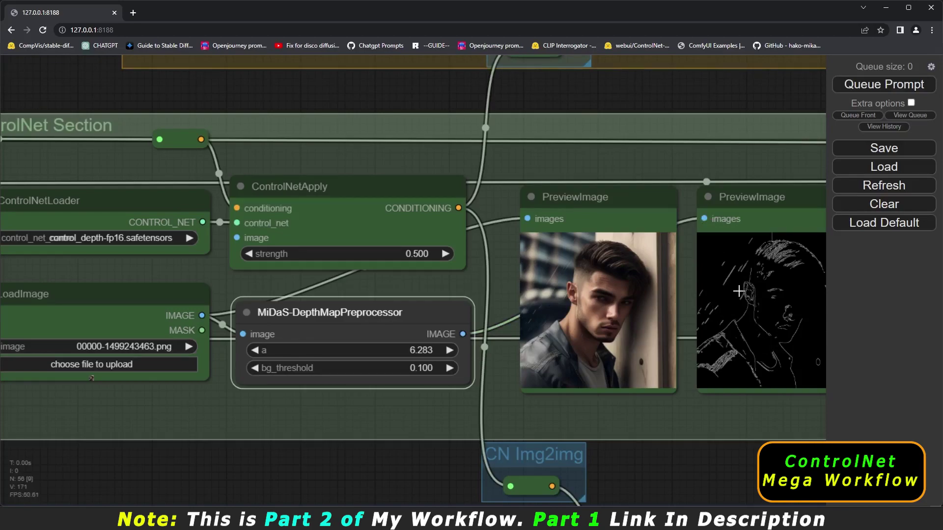
left_click_drag(463, 334, 238, 240)
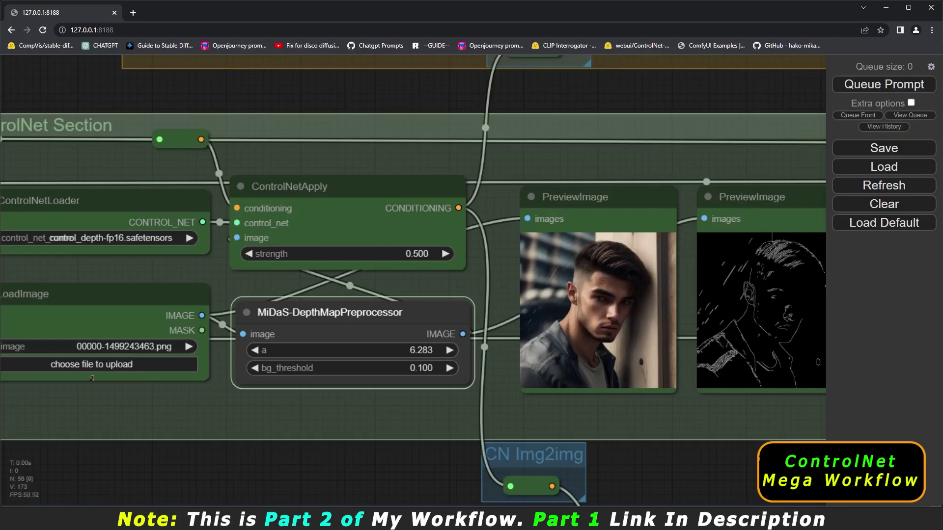
Queue the prompt and examine the depth map preview in the ControlNet Section
left_click_drag(651, 444, 610, 431)
scroll(361, 452, "down", 4)
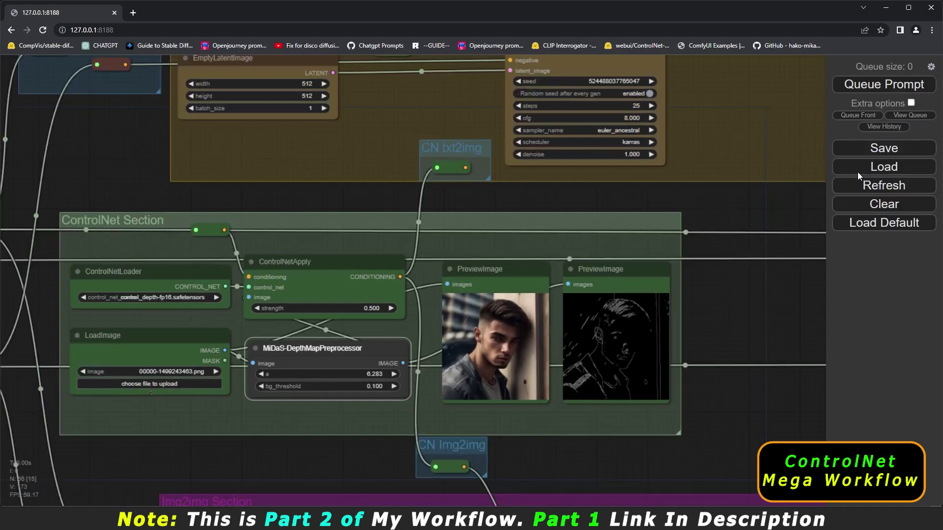
left_click_drag(777, 432, 747, 375)
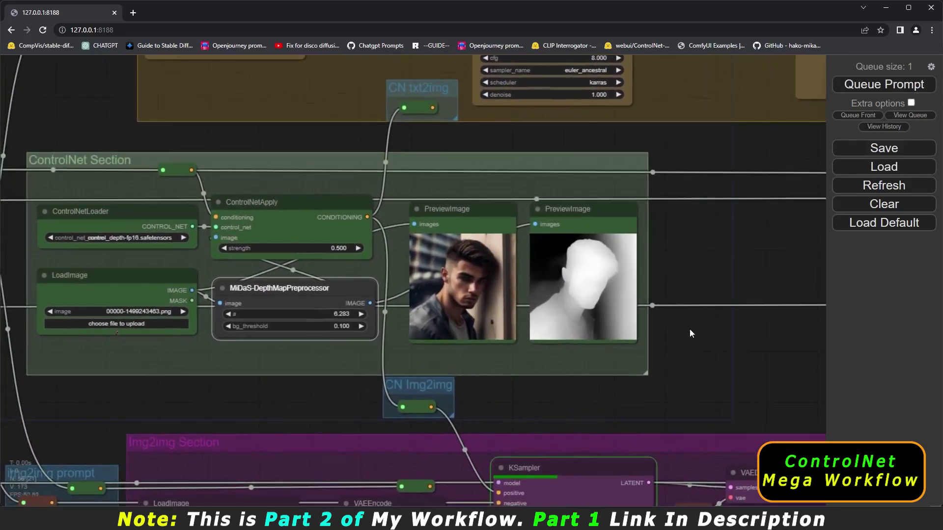
scroll(581, 273, "up", 4)
scroll(582, 273, "down", 2)
scroll(581, 273, "down", 1)
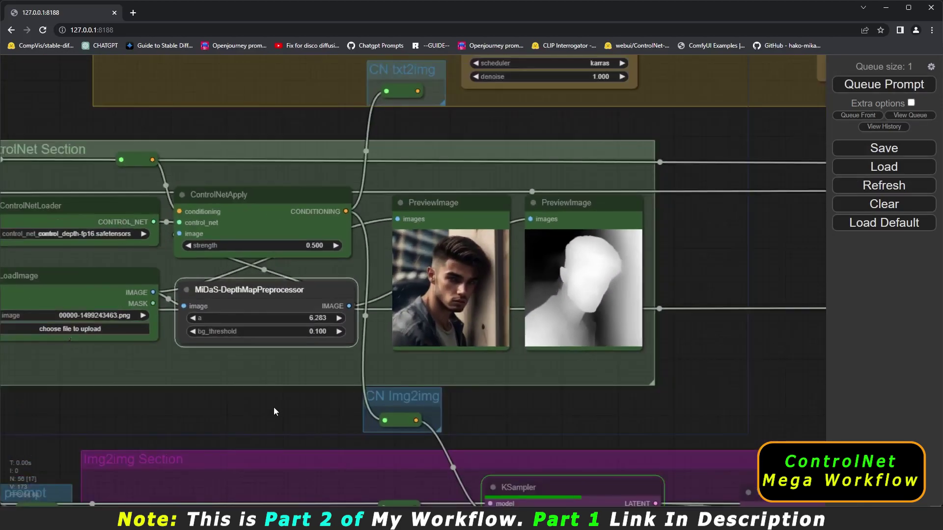
left_click_drag(273, 411, 363, 407)
scroll(352, 292, "up", 2)
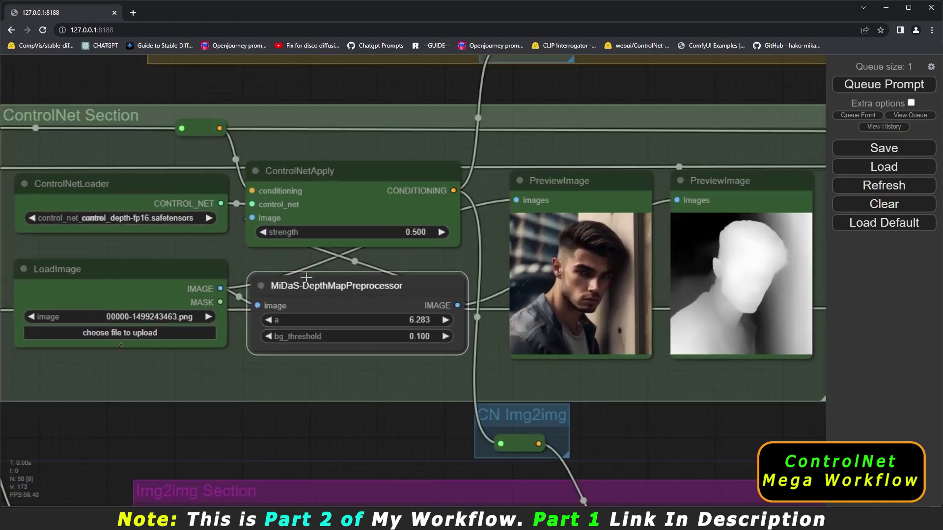
scroll(243, 364, "down", 2)
Follow the generation through the Img2img Section's KSampler and inspect its saved image up close
left_click_drag(561, 388, 521, 259)
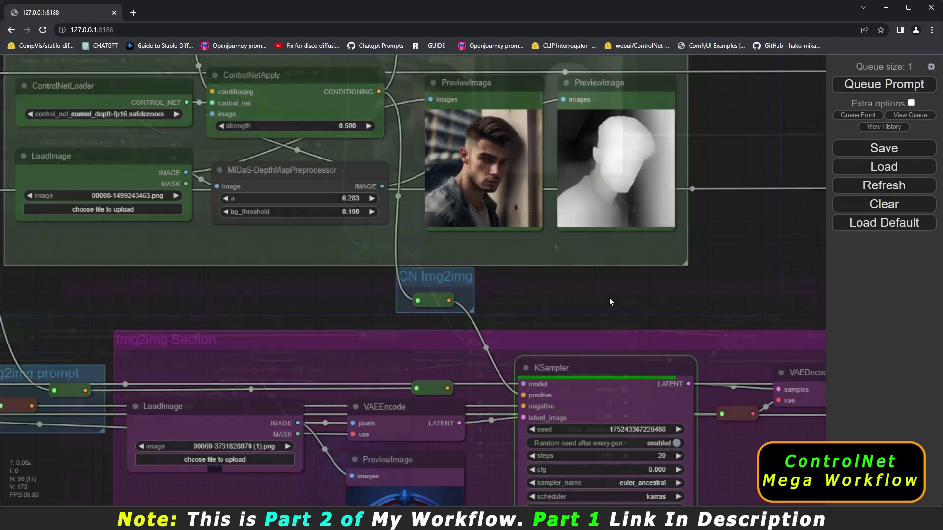
left_click_drag(610, 298, 549, 244)
left_click_drag(749, 263, 441, 258)
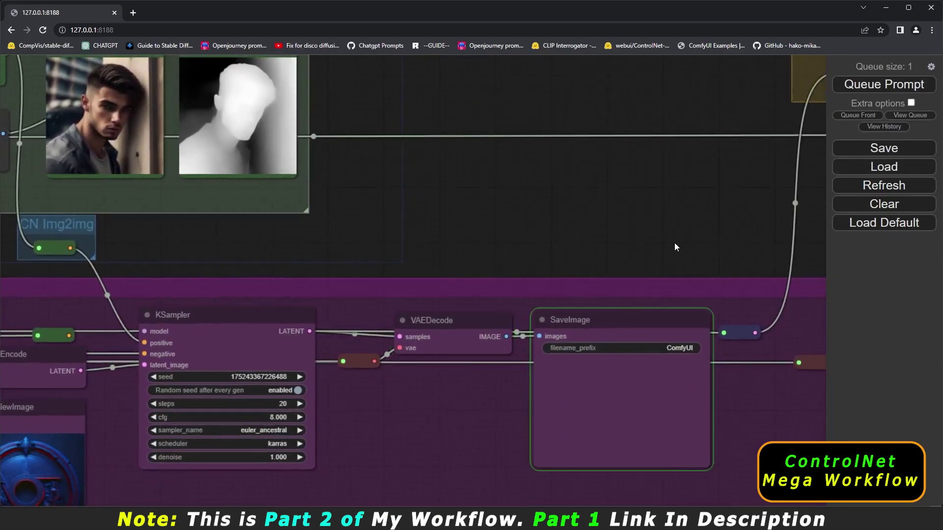
left_click_drag(673, 242, 646, 234)
scroll(543, 371, "up", 3)
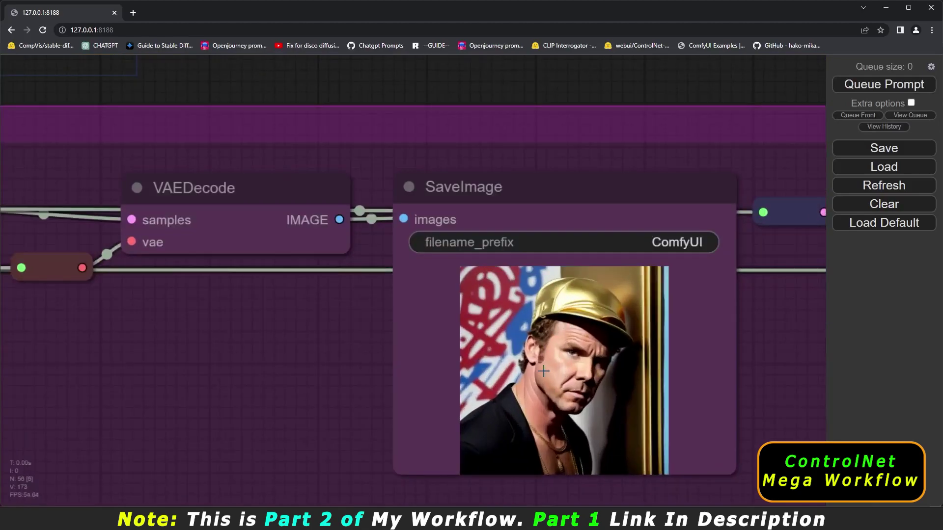
scroll(545, 373, "down", 7)
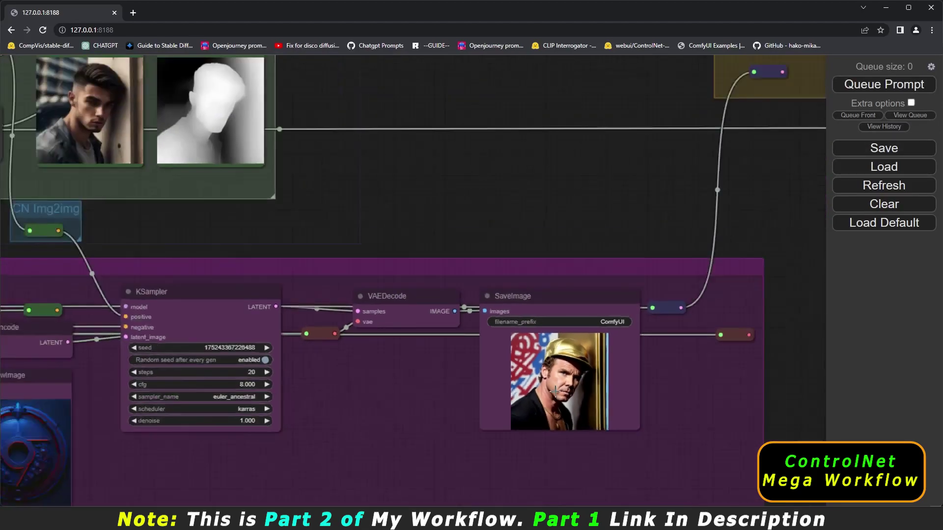
scroll(555, 391, "down", 1)
Connect the CN txt2img output to the Text2Image KSampler's positive input, and check the CN Img2img link to the other KSampler
left_click_drag(433, 220, 728, 503)
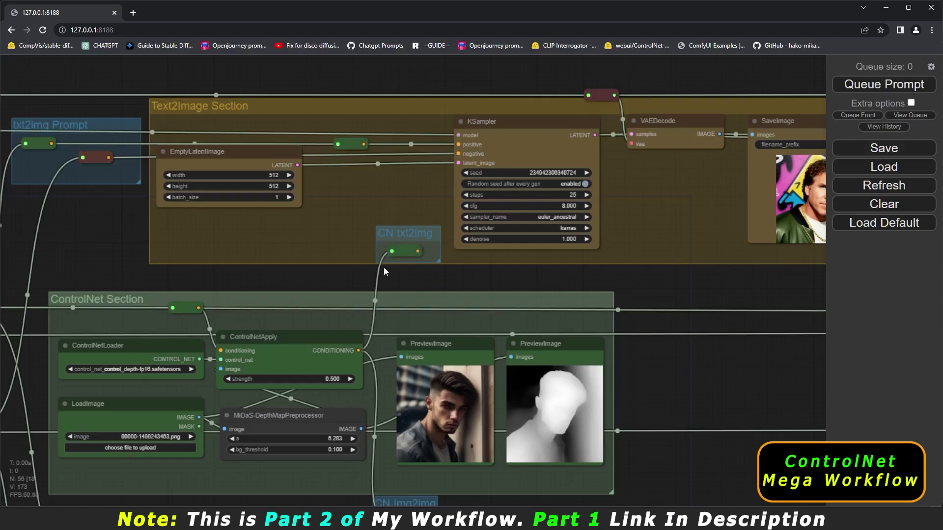
left_click_drag(349, 273, 385, 217)
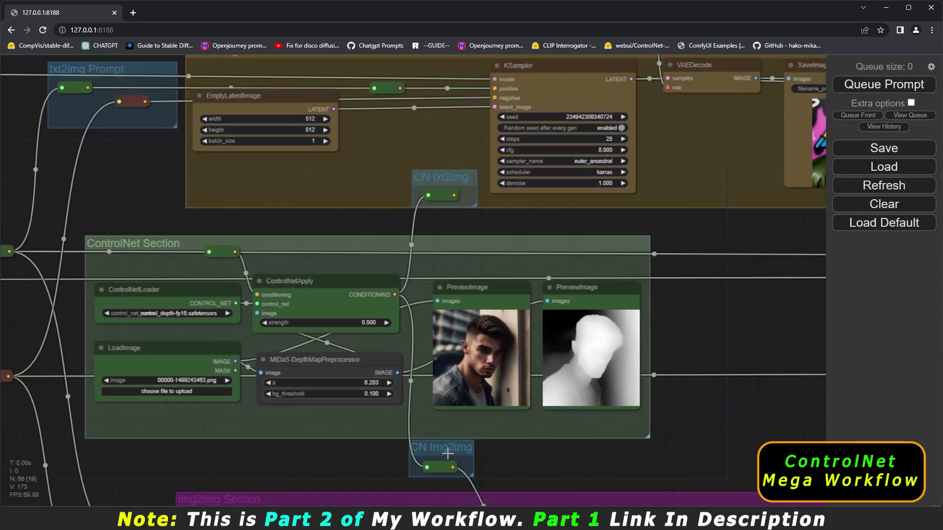
left_click_drag(505, 455, 581, 509)
left_click_drag(530, 253, 552, 199)
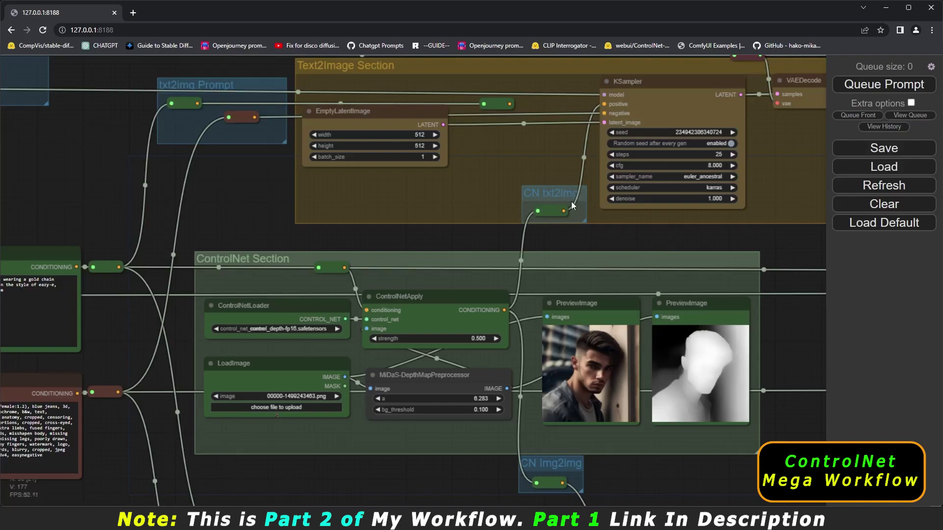
left_click_drag(615, 234, 614, 204)
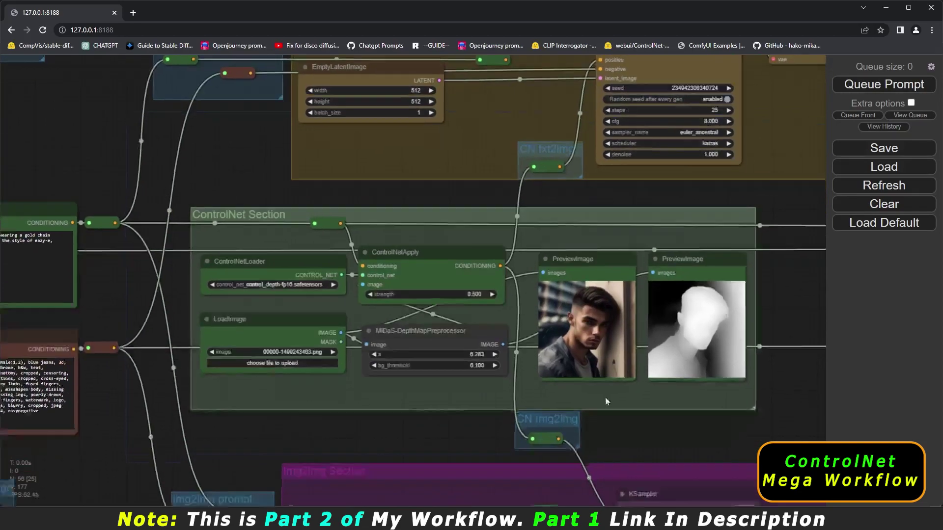
left_click_drag(605, 402, 579, 315)
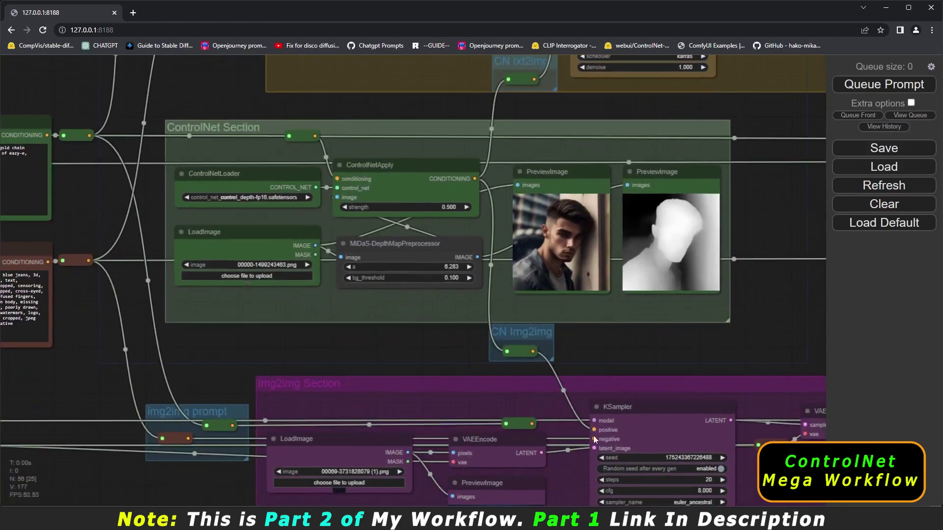
Connect the CheckpointLoaderSimple VAE output to the red reroute in the Txt2img Connector group
scroll(326, 347, "down", 2)
left_click_drag(307, 352, 652, 432)
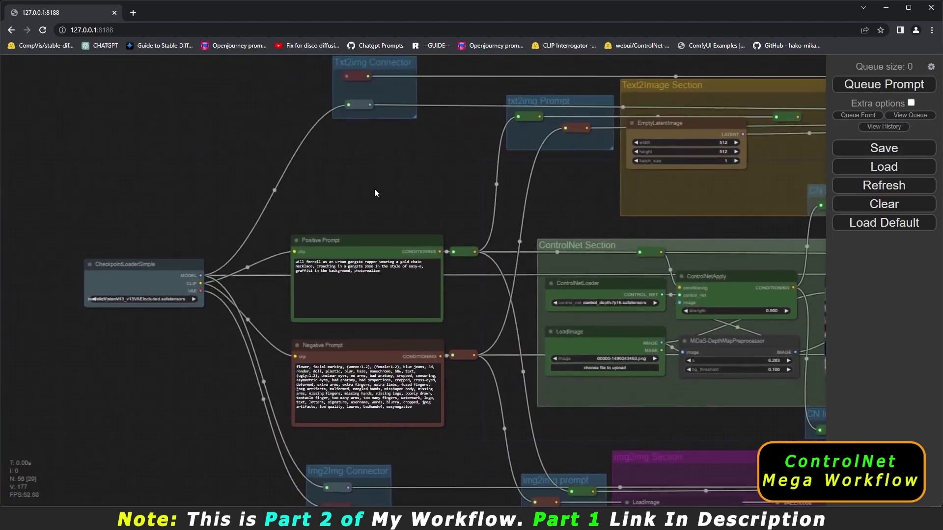
left_click_drag(380, 191, 432, 267)
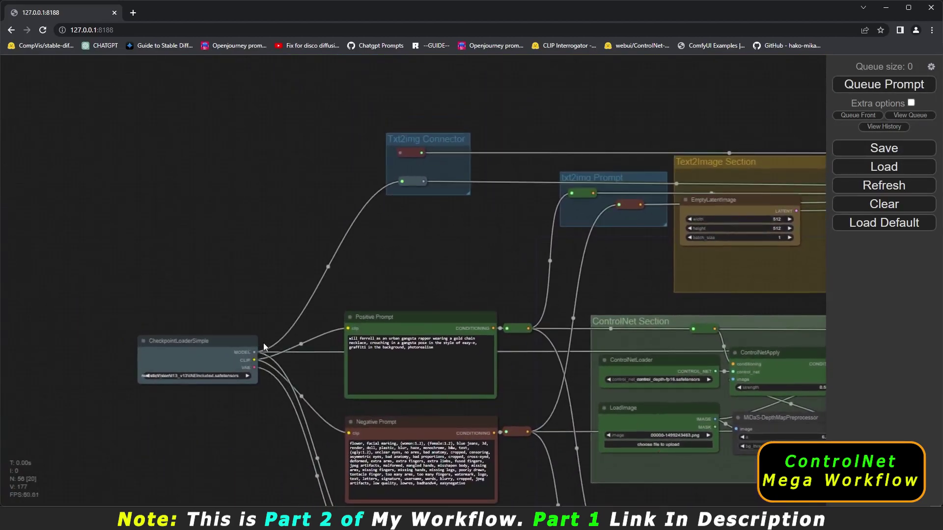
left_click_drag(254, 367, 402, 152)
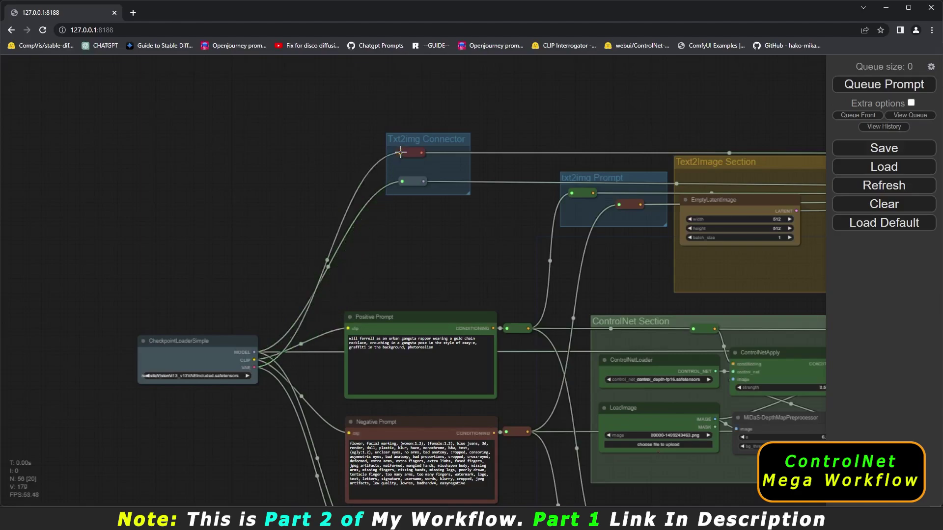
Queue the prompt and inspect the Text2Image Section's KSampler progress and saved image
left_click_drag(418, 232, 398, 88)
scroll(312, 425, "up", 2)
left_click_drag(484, 393, 196, 417)
left_click_drag(471, 377, 285, 440)
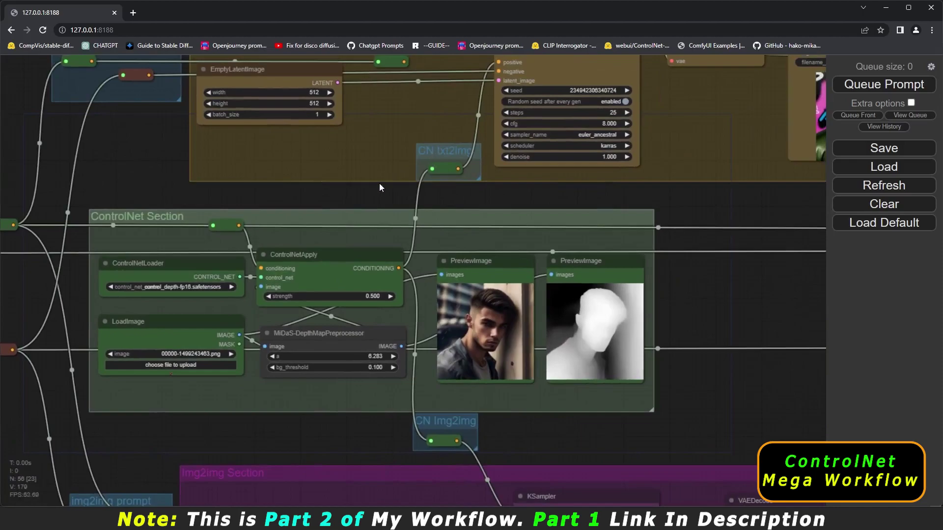
left_click_drag(376, 190, 384, 218)
scroll(629, 284, "up", 1)
left_click_drag(587, 467, 532, 334)
scroll(631, 286, "down", 1)
scroll(540, 332, "down", 1)
left_click_drag(688, 327, 670, 334)
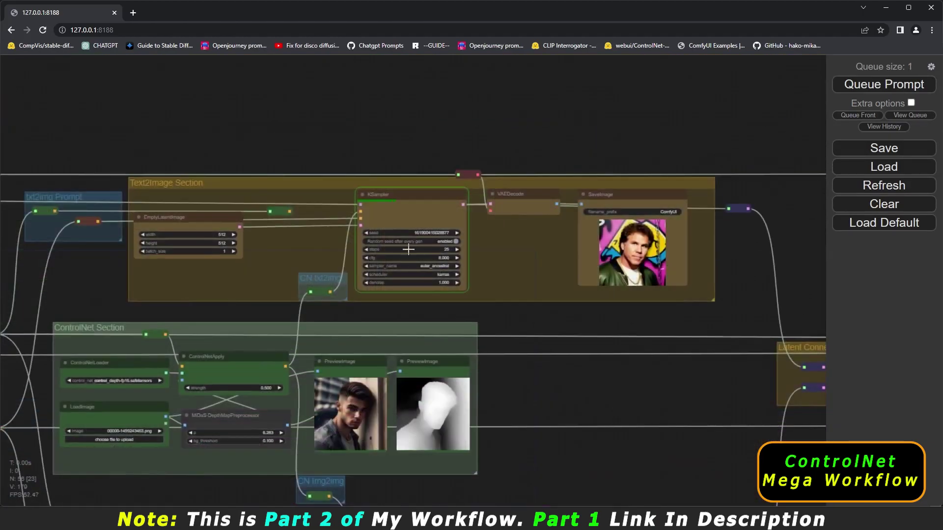
scroll(406, 248, "up", 4)
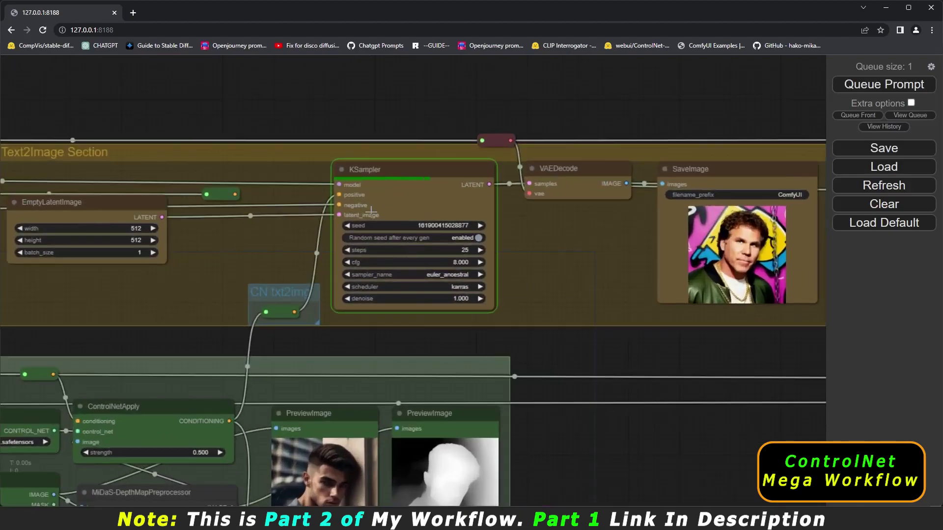
left_click_drag(661, 355, 517, 347)
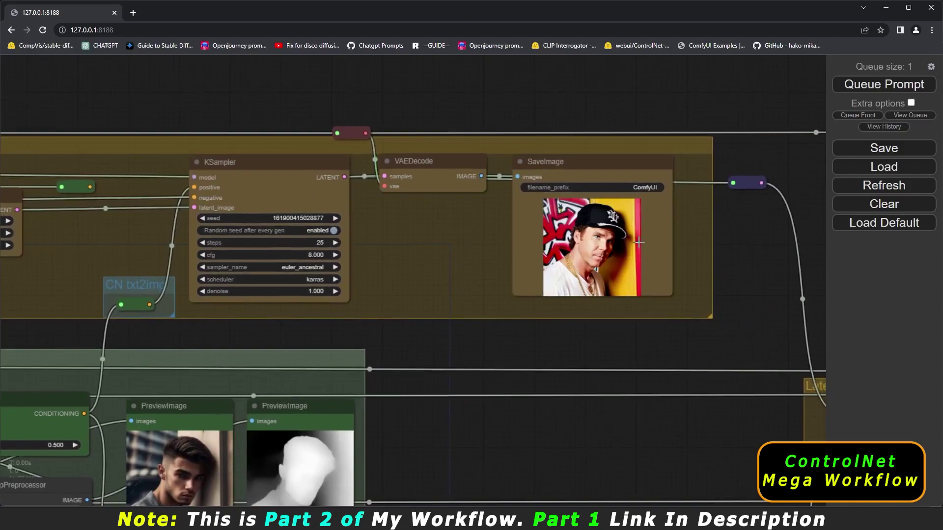
Follow the queued run through the Img2img Section's KSampler and examine its new saved image
scroll(571, 296, "down", 2)
left_click_drag(570, 352, 627, 190)
left_click_drag(592, 339, 638, 204)
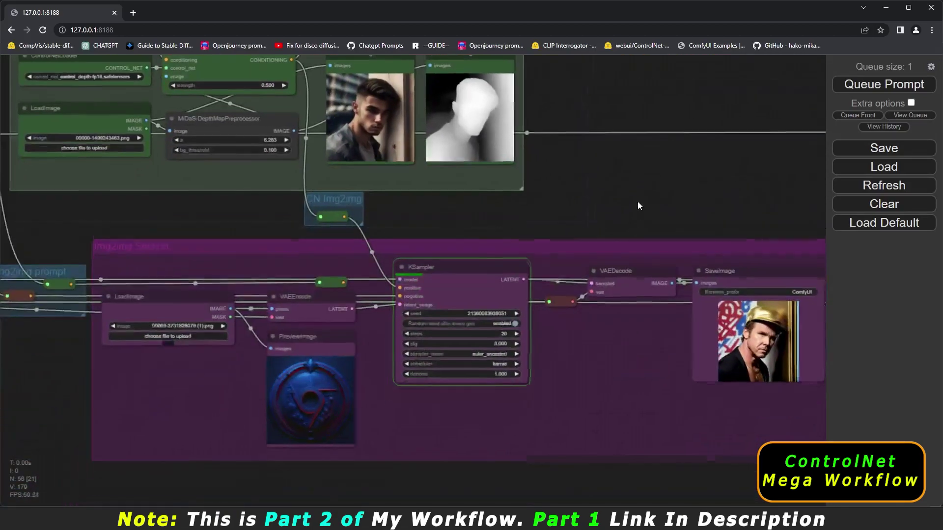
scroll(448, 284, "up", 2)
scroll(448, 284, "up", 1)
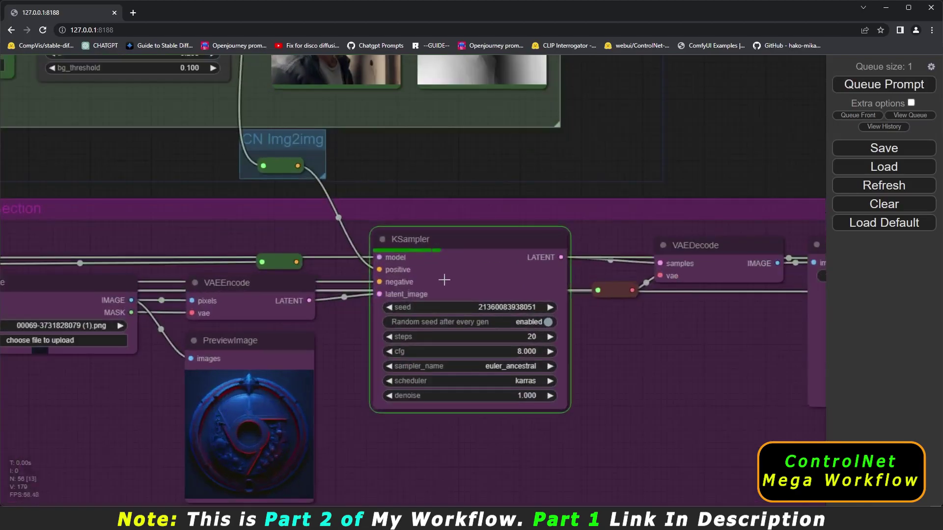
left_click_drag(702, 152, 506, 133)
left_click_drag(636, 146, 530, 147)
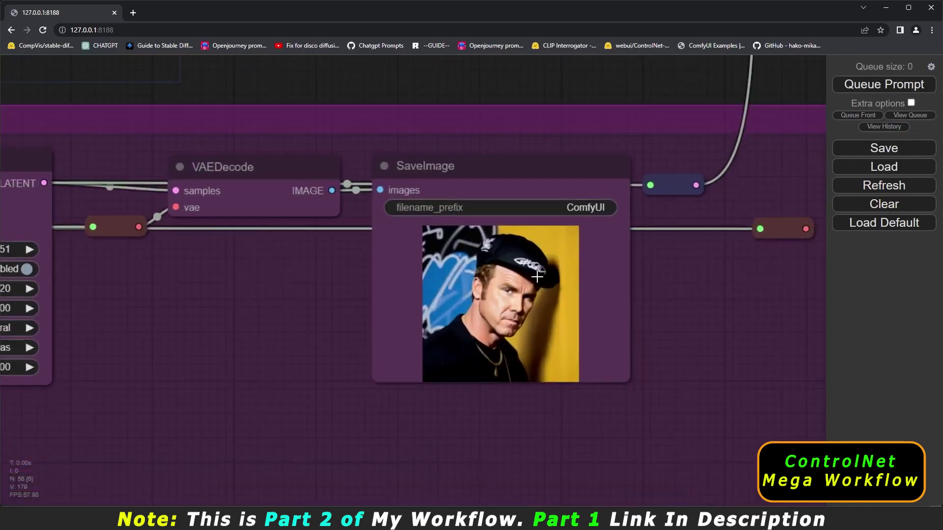
scroll(535, 277, "up", 2)
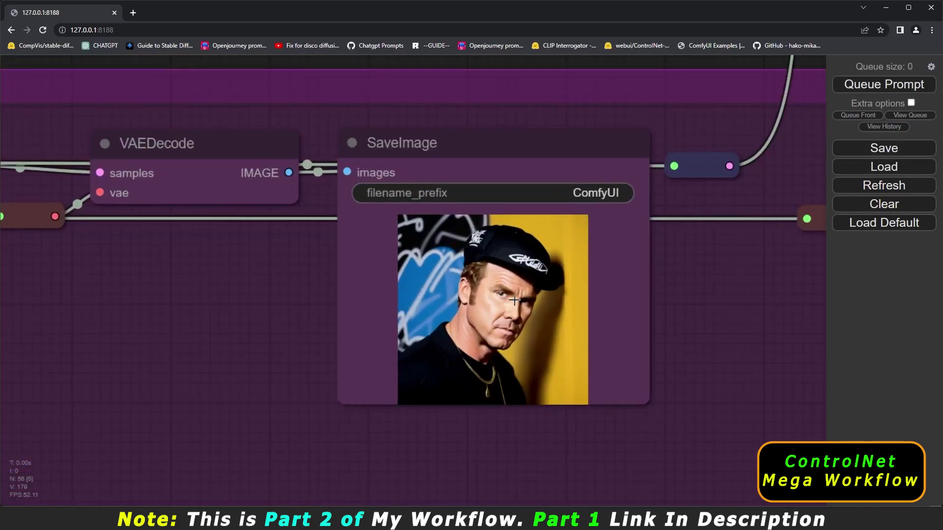
Review how the ControlNet Section feeds both the Text2Image and Img2img Sections
scroll(498, 298, "down", 2)
scroll(514, 301, "down", 5)
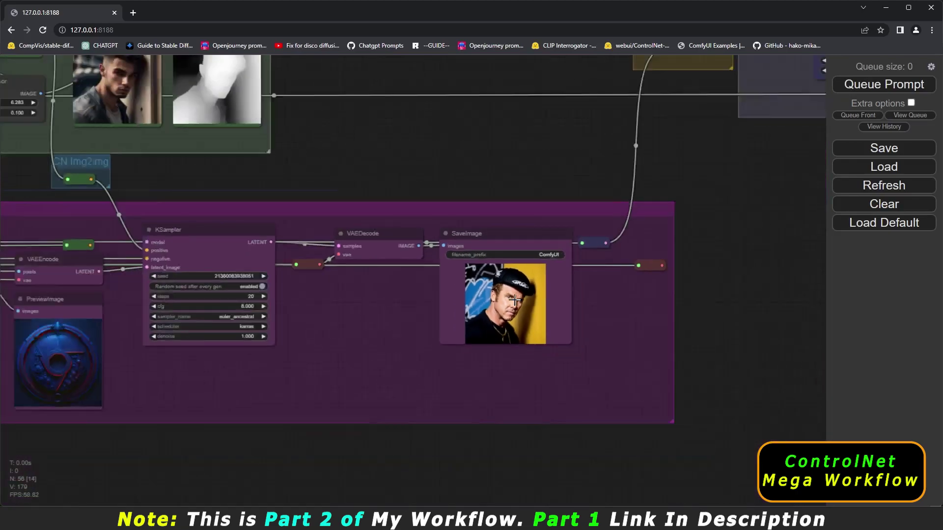
scroll(411, 175, "down", 1)
left_click_drag(411, 175, 628, 332)
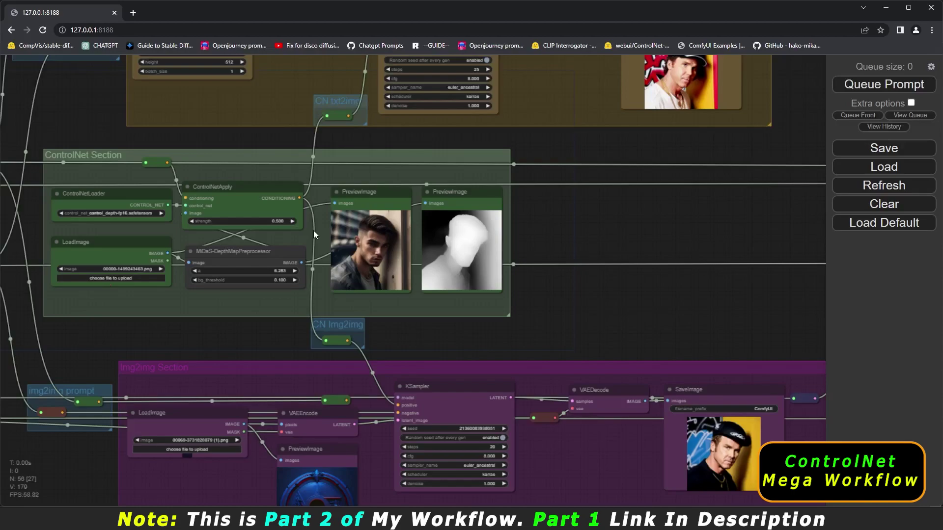
left_click_drag(207, 143, 316, 130)
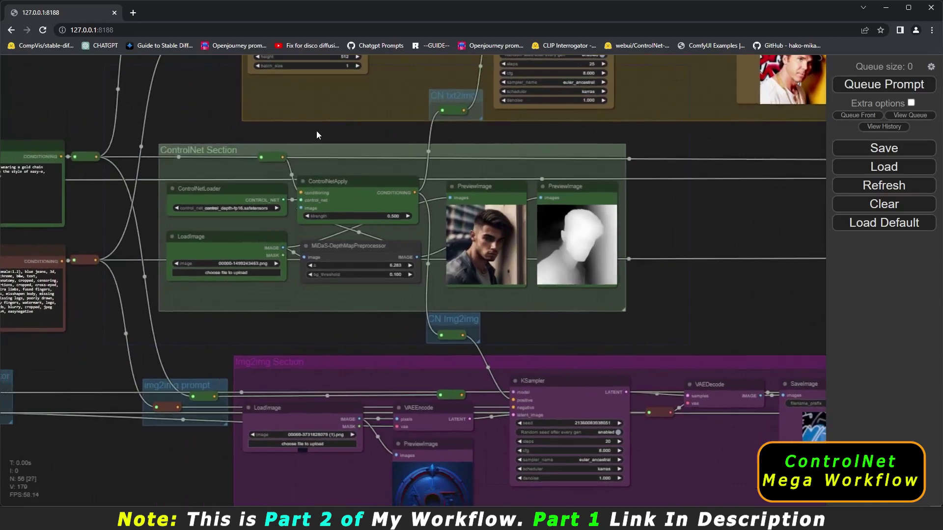
Look over the whole workflow from the prompts to the Latent Connector, and return to the ControlNet Section's nodes and previews
left_click_drag(752, 301, 515, 299)
scroll(697, 297, "down", 3)
scroll(515, 300, "down", 3)
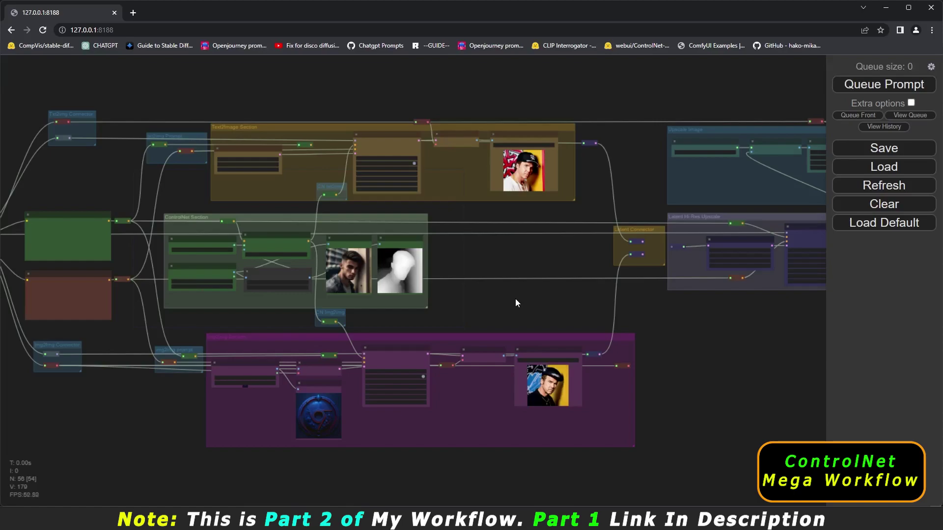
left_click_drag(544, 302, 576, 304)
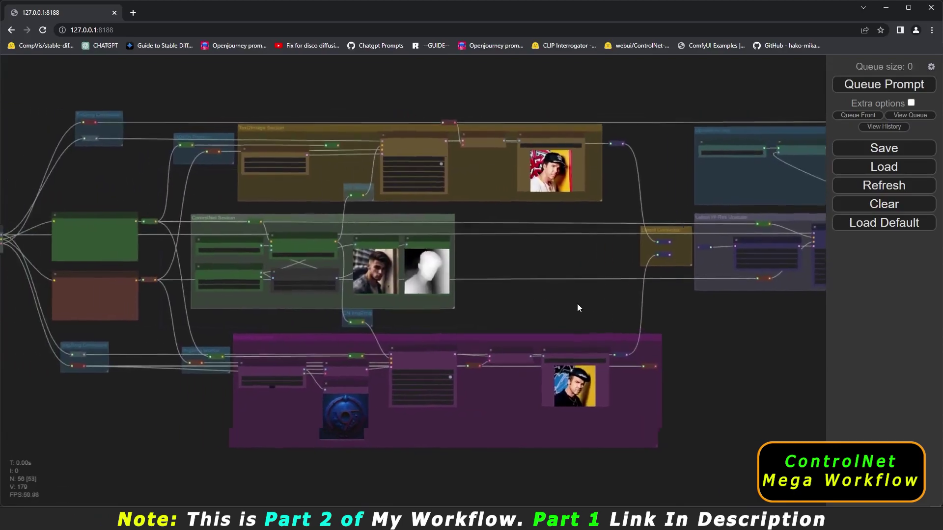
scroll(431, 293, "up", 4)
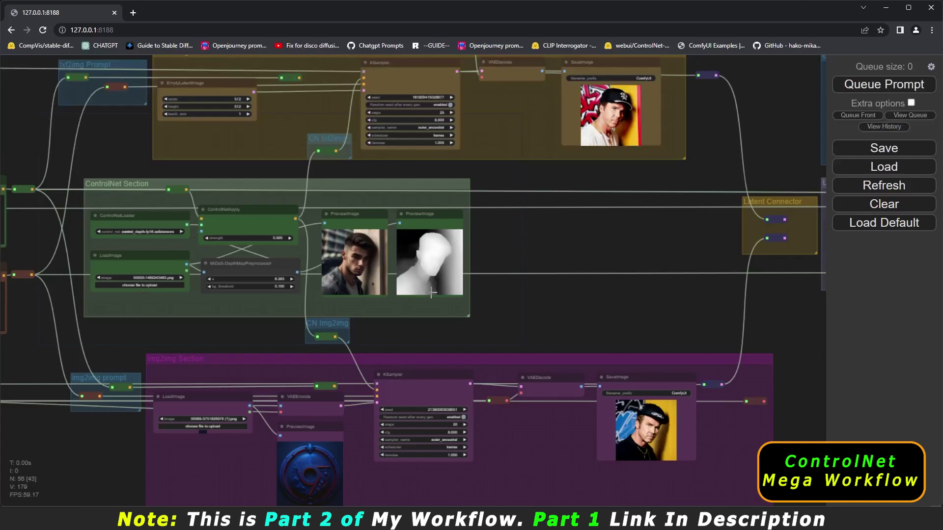
left_click_drag(561, 308, 684, 341)
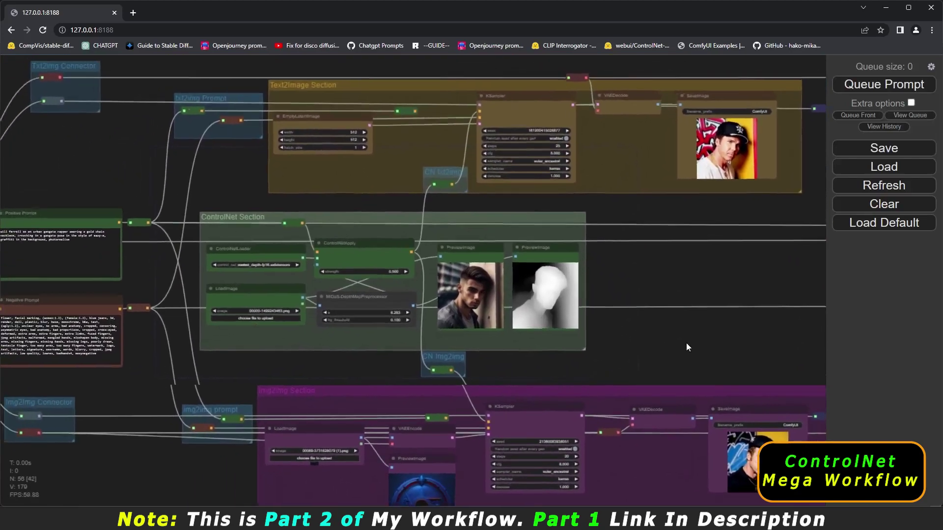
scroll(304, 287, "up", 2)
scroll(304, 290, "up", 1)
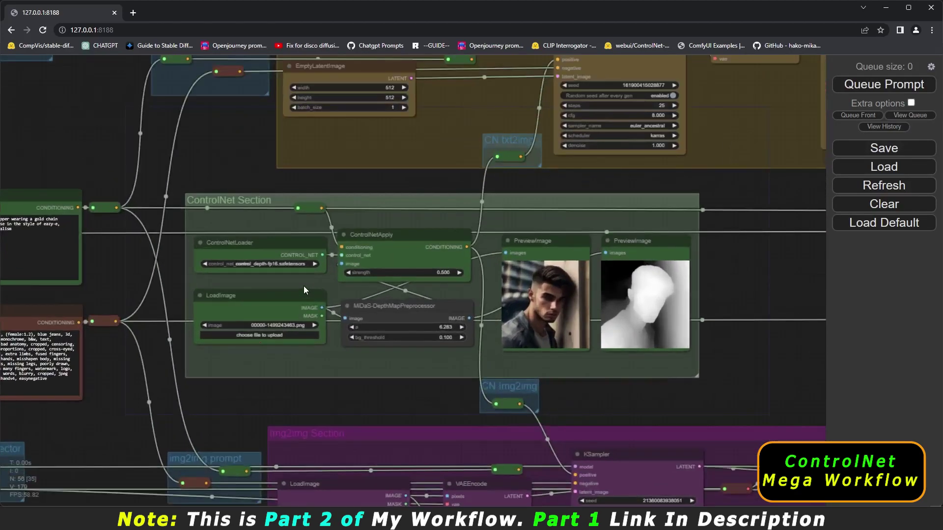